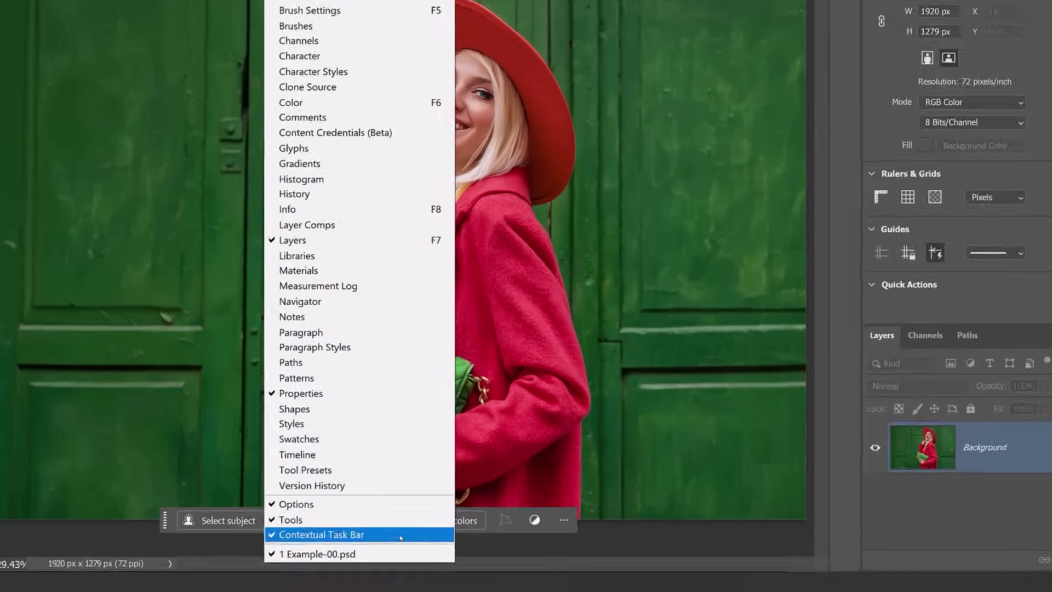
Step: Start Adjust colors on the photo and shift the light green range to Hue +120 with lower saturation and higher lightness
{"action": "left_click", "coordinate": [482, 546]}
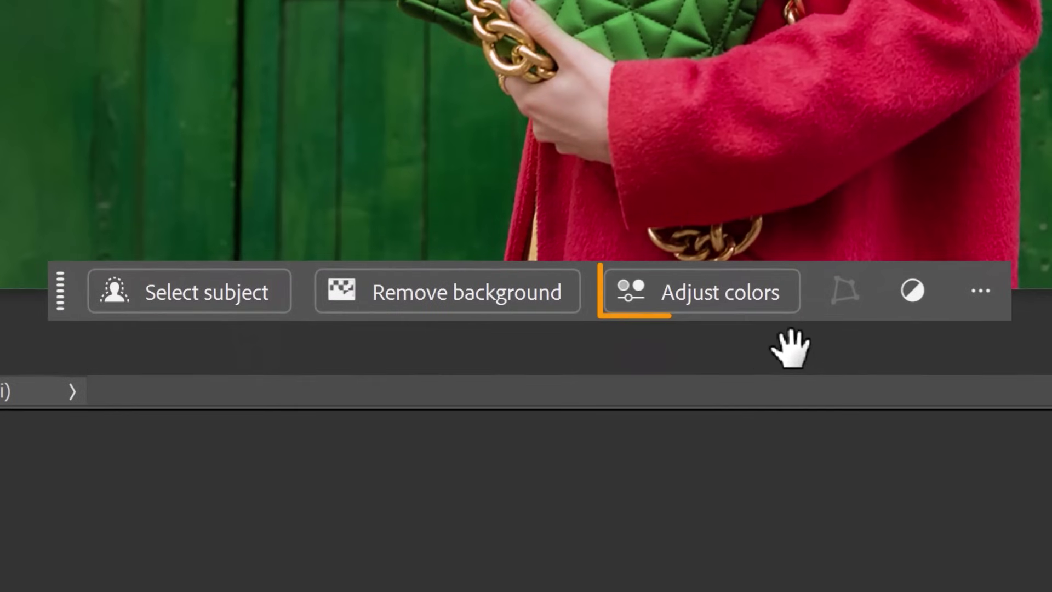
{"action": "left_click", "coordinate": [716, 300]}
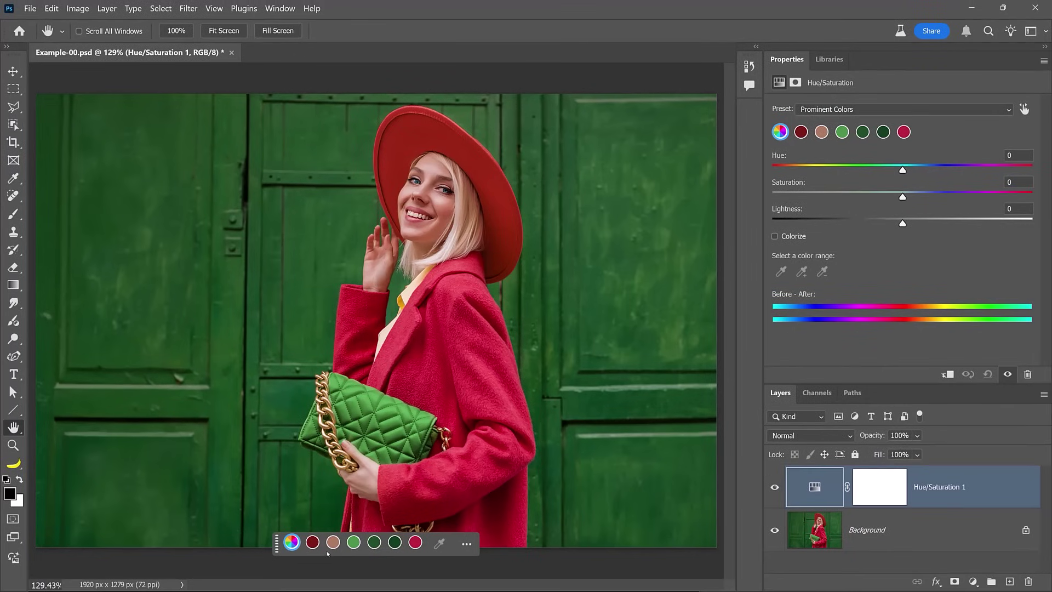
{"action": "left_click", "coordinate": [354, 542]}
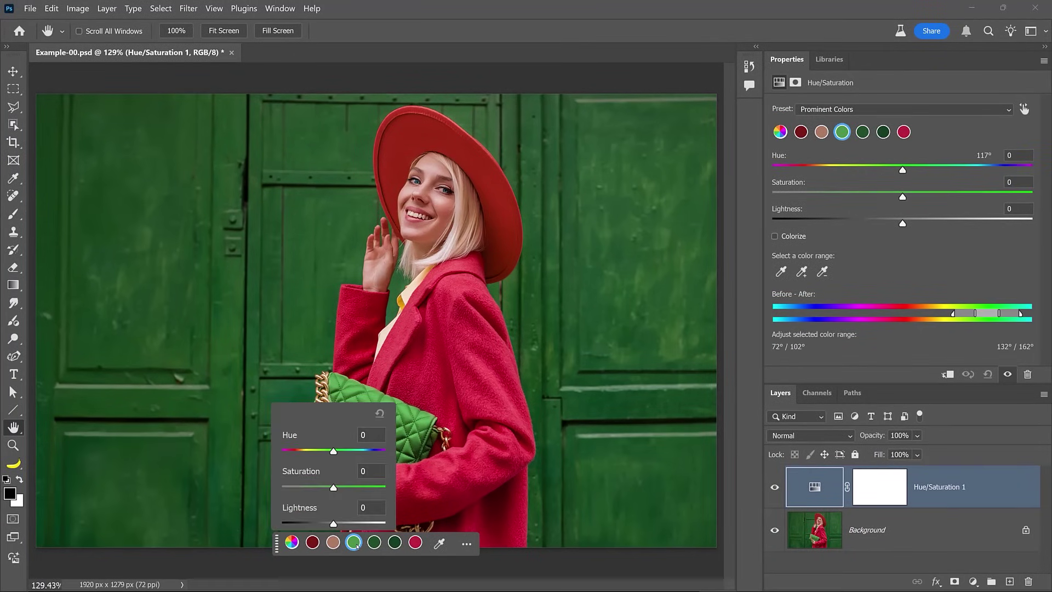
{"action": "left_click_drag", "start_coordinate": [333, 450], "coordinate": [373, 451]}
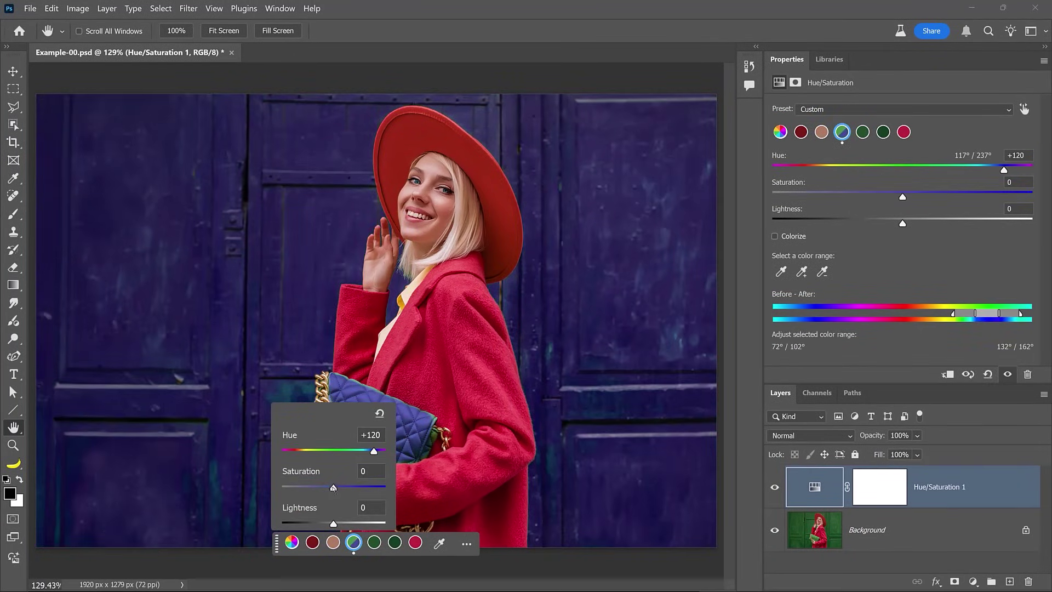
{"action": "left_click_drag", "start_coordinate": [333, 486], "coordinate": [305, 488]}
{"action": "left_click_drag", "start_coordinate": [346, 523], "coordinate": [363, 523]}
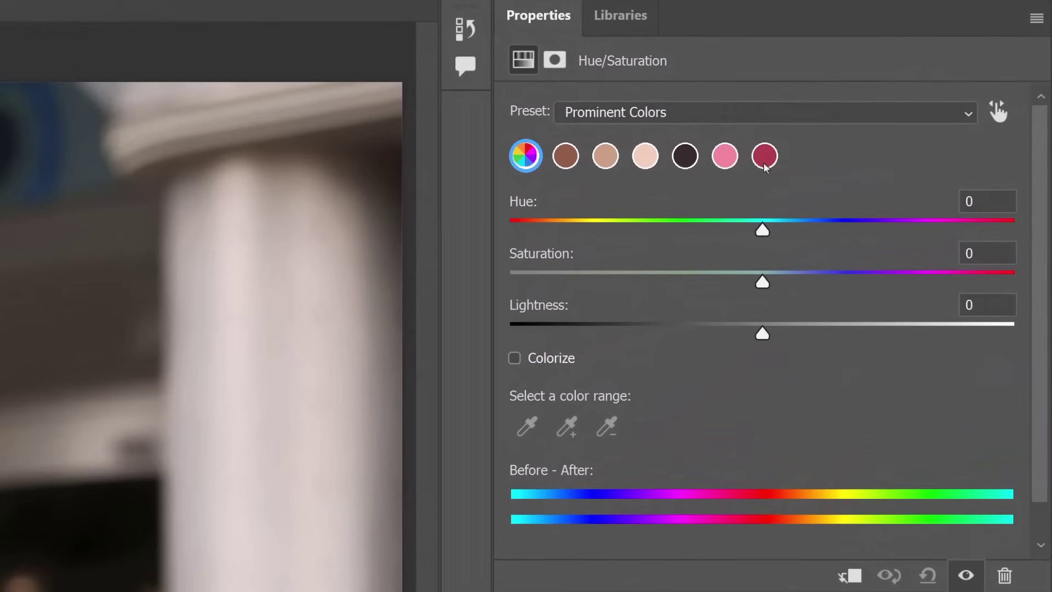
Step: Start Adjust colors on the photo of the woman in the red hat
{"action": "left_click", "coordinate": [765, 158]}
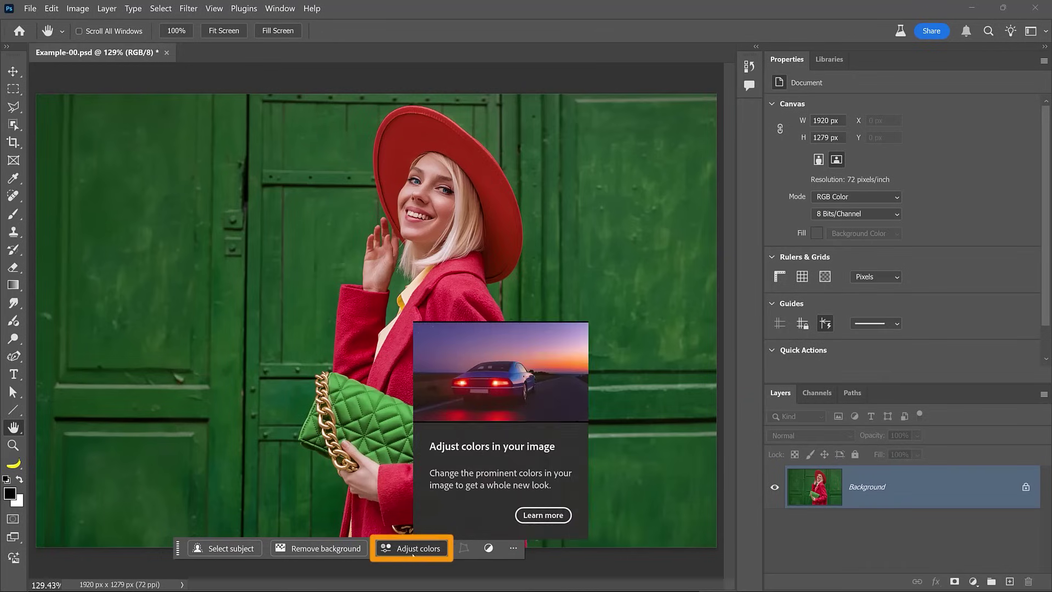
{"action": "left_click", "coordinate": [412, 548]}
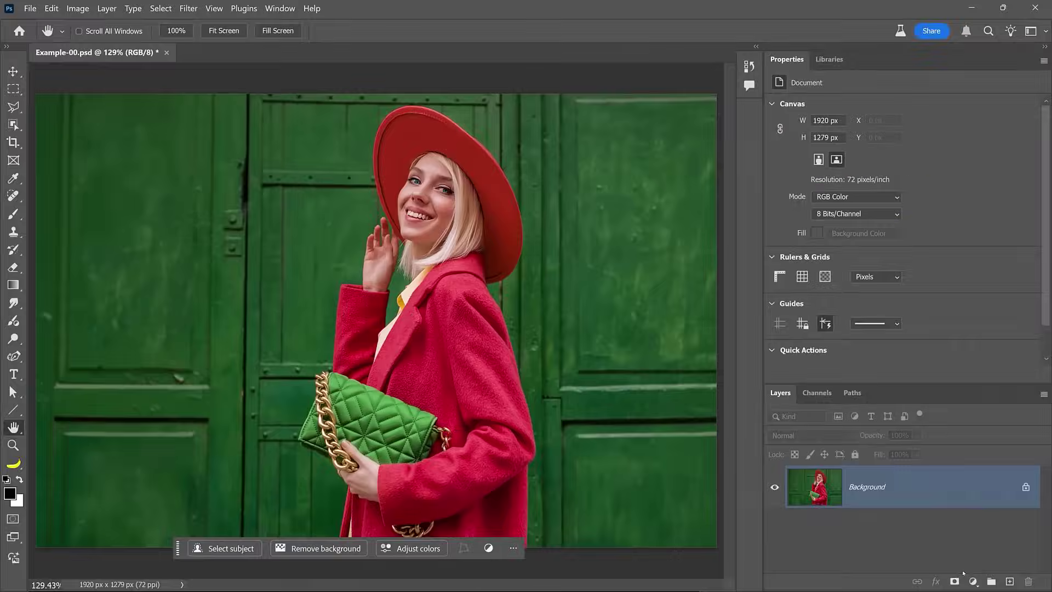
Step: Add a Hue/Saturation adjustment layer above the Background and set its preset to Prominent Colors
{"action": "left_click", "coordinate": [970, 578]}
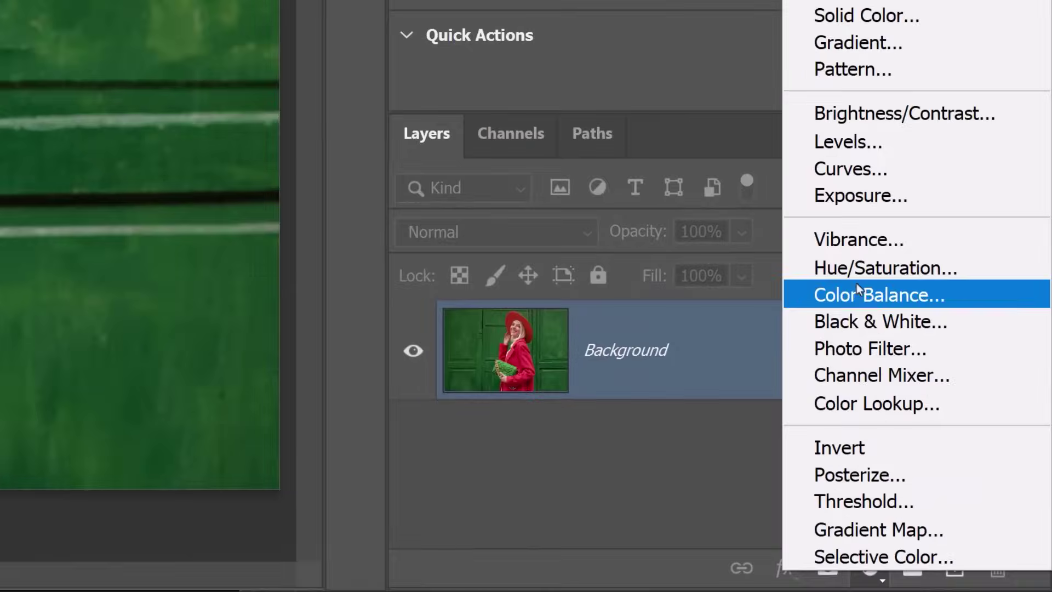
{"action": "left_click", "coordinate": [857, 267]}
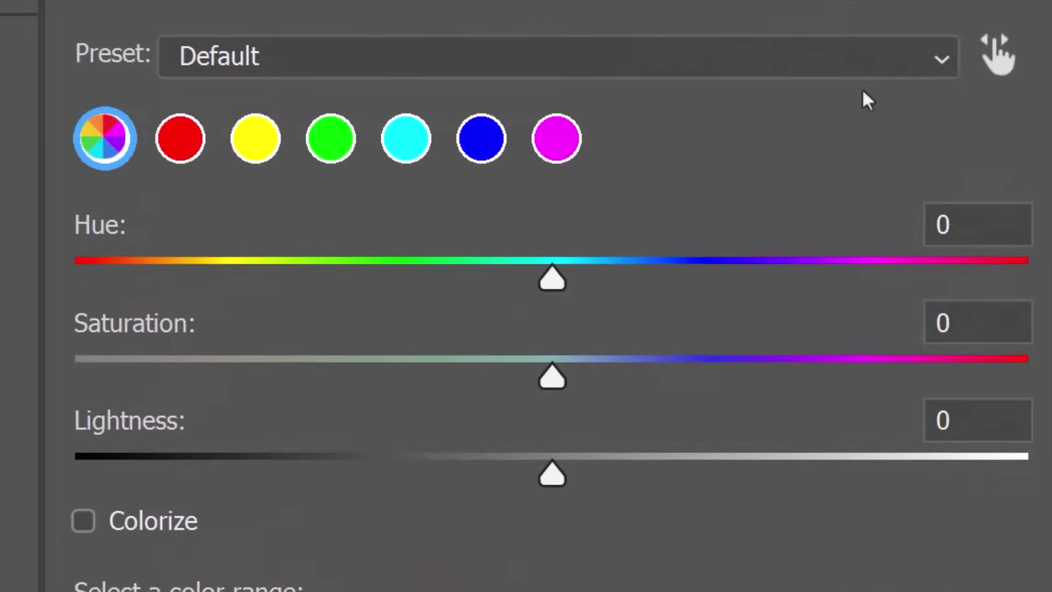
{"action": "left_click", "coordinate": [967, 99]}
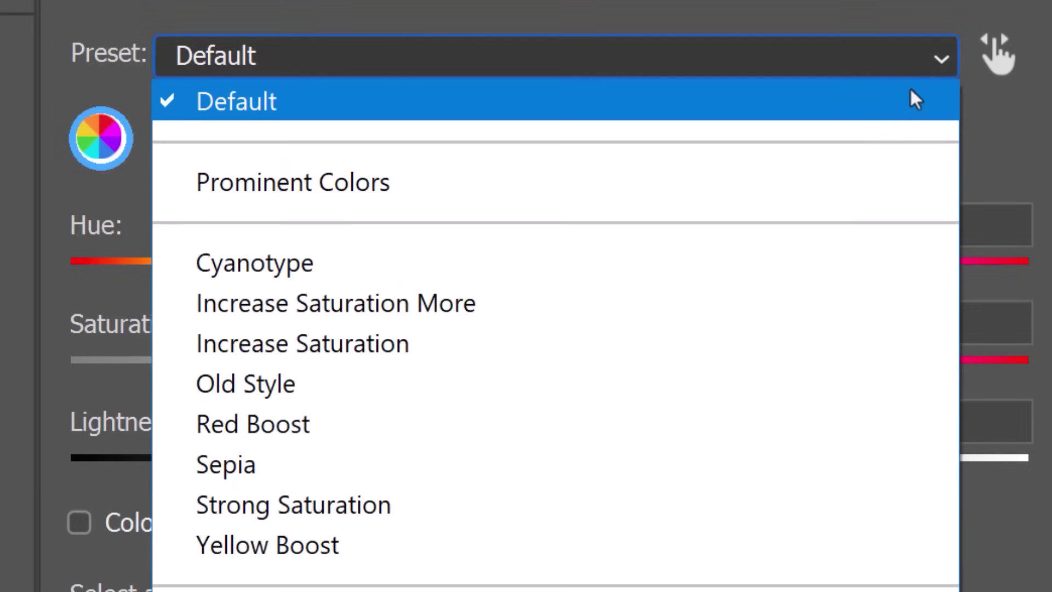
{"action": "left_click", "coordinate": [885, 188]}
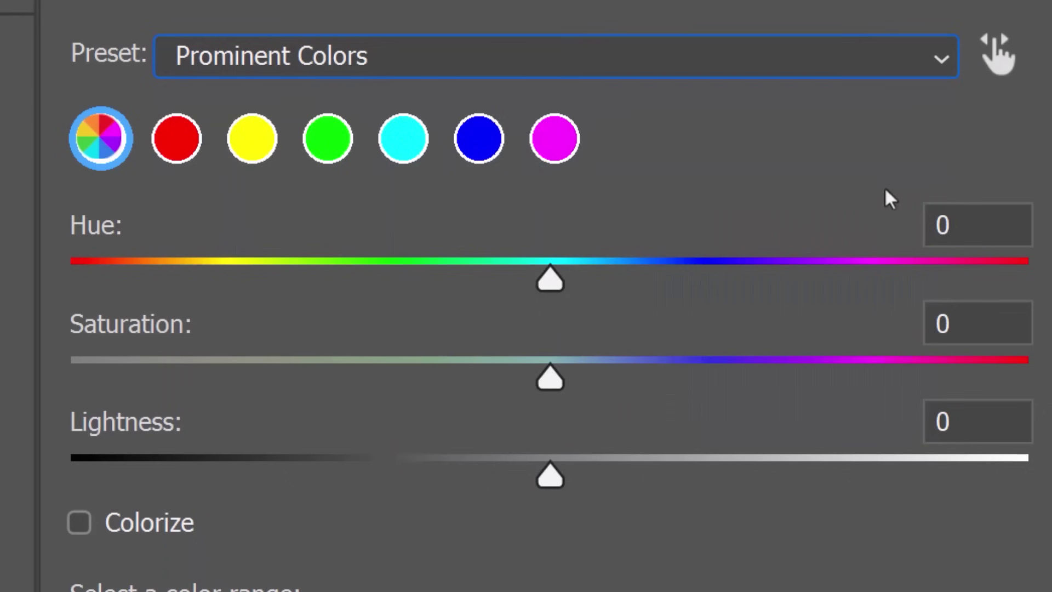
Step: Set the light green range's hue to -180 and raise its saturation and lightness
{"action": "left_click", "coordinate": [327, 139]}
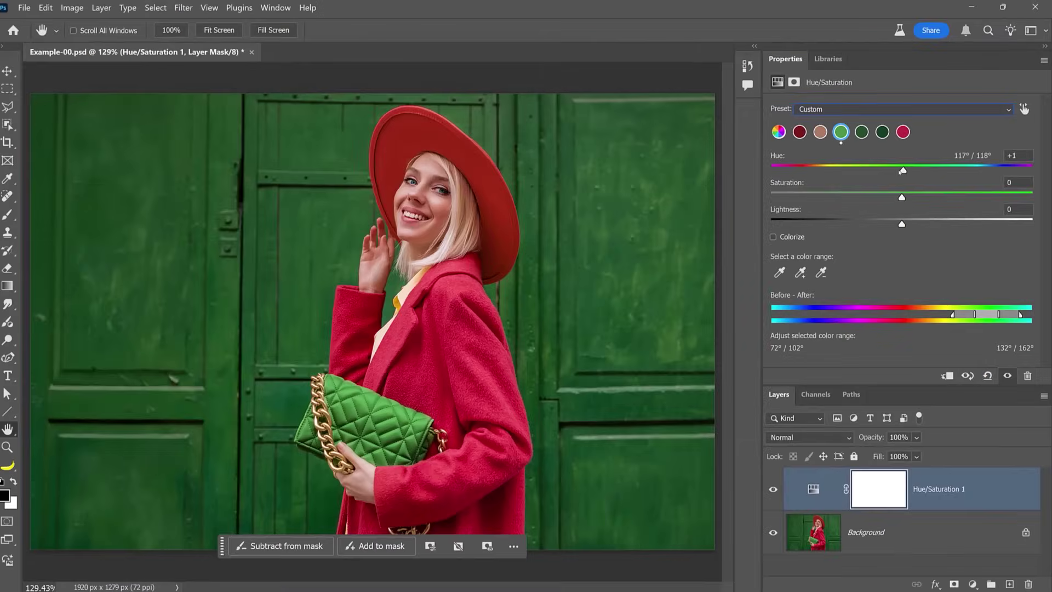
{"action": "left_click_drag", "start_coordinate": [548, 280], "coordinate": [329, 283]}
{"action": "left_click_drag", "start_coordinate": [843, 170], "coordinate": [771, 171]}
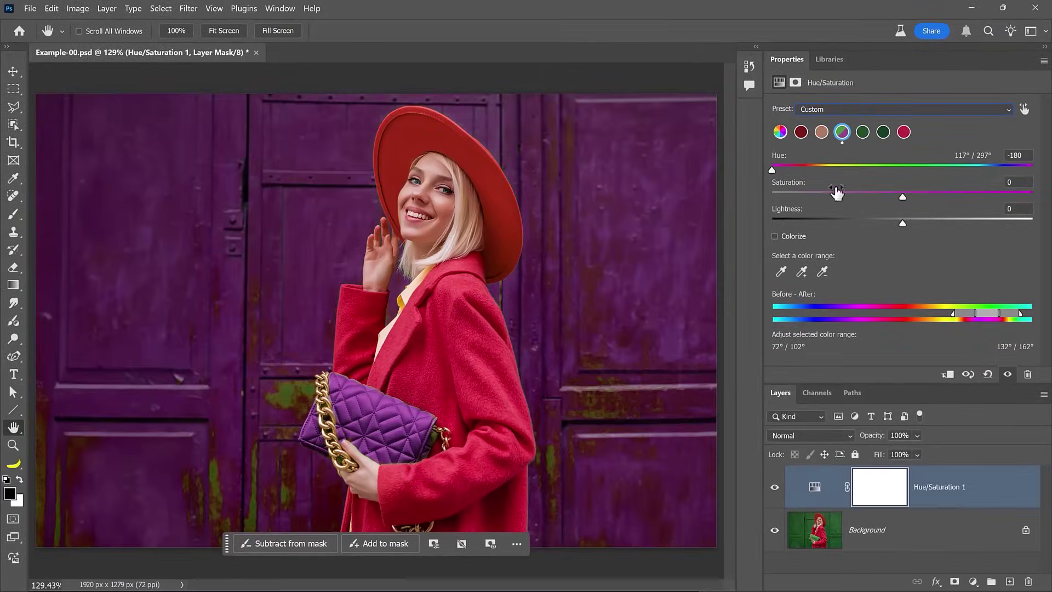
{"action": "left_click_drag", "start_coordinate": [928, 197], "coordinate": [976, 197]}
{"action": "left_click_drag", "start_coordinate": [902, 223], "coordinate": [922, 224]}
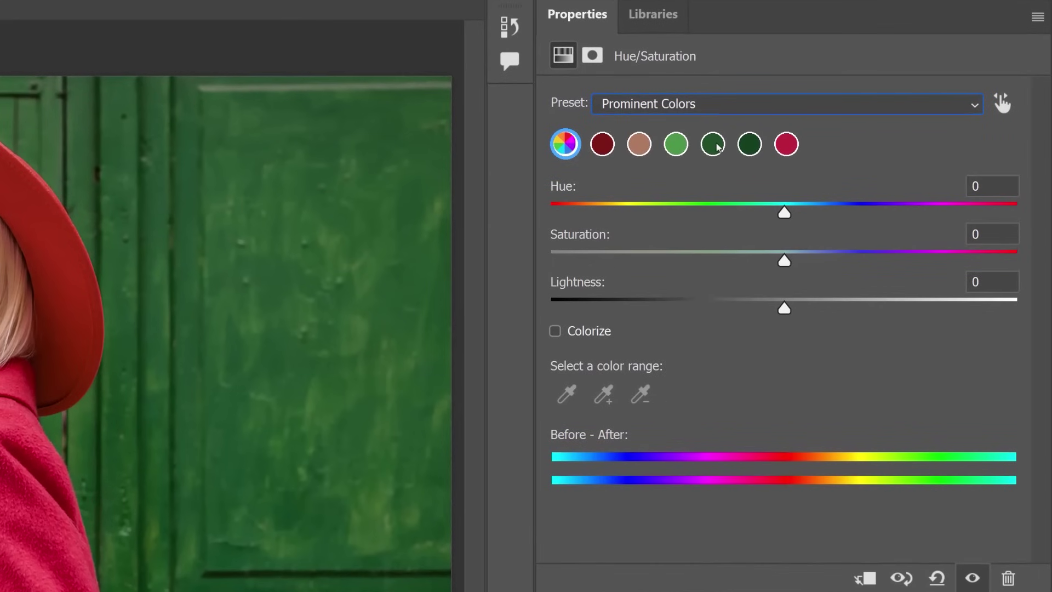
Step: Choose the medium dark green color range and make the Hue/Saturation adjustment active instead of its layer mask
{"action": "left_click", "coordinate": [714, 146]}
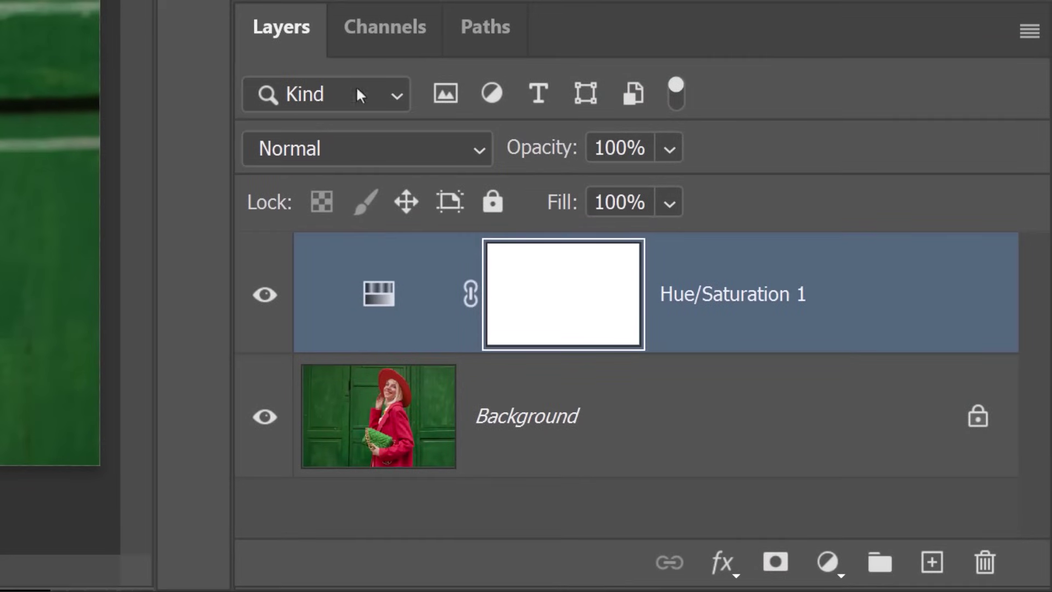
{"action": "left_click", "coordinate": [378, 298]}
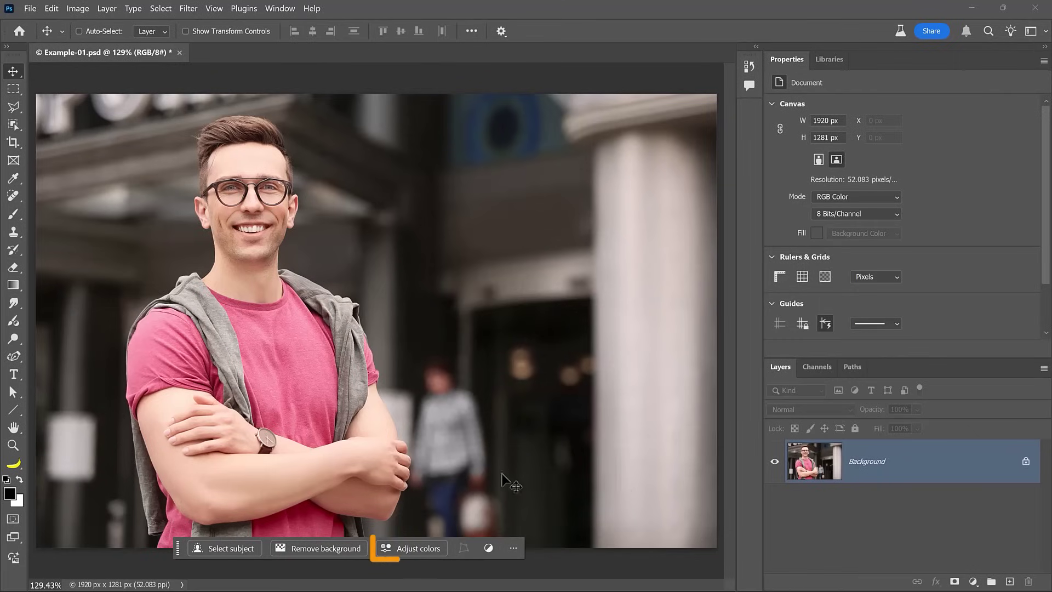
Step: Apply Adjust colors to the photo of the man and set the dark red prominent color's hue to +180
{"action": "left_click", "coordinate": [415, 549]}
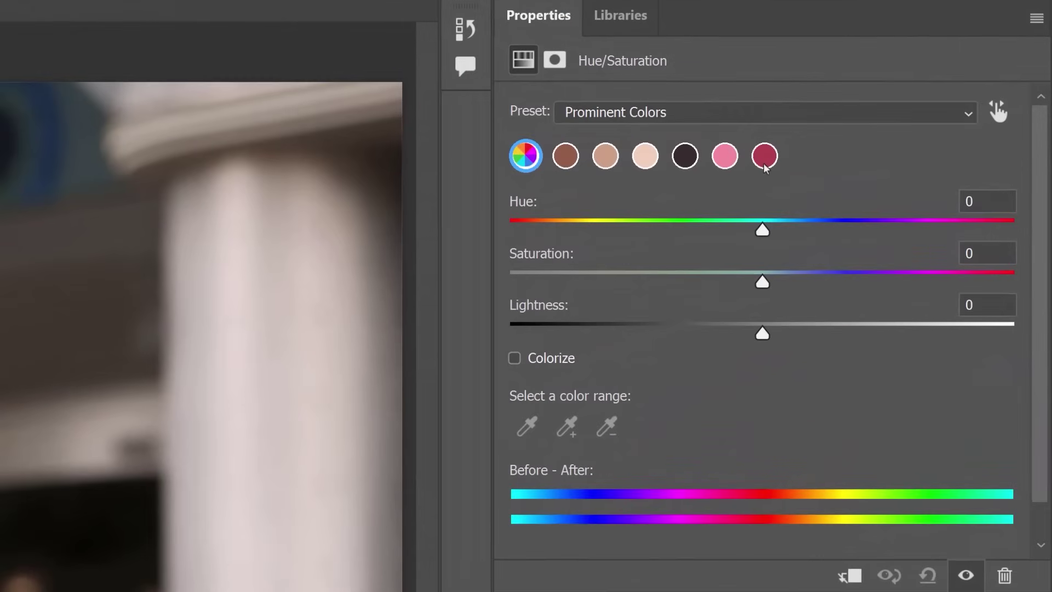
{"action": "left_click", "coordinate": [764, 158]}
{"action": "left_click", "coordinate": [726, 159]}
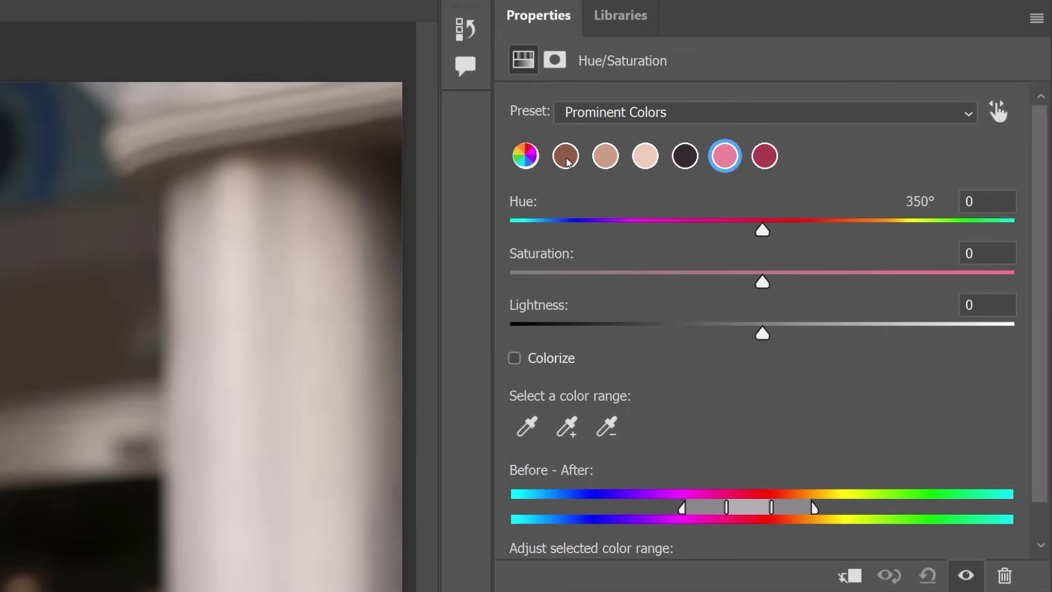
{"action": "left_click", "coordinate": [567, 159]}
{"action": "left_click", "coordinate": [608, 159]}
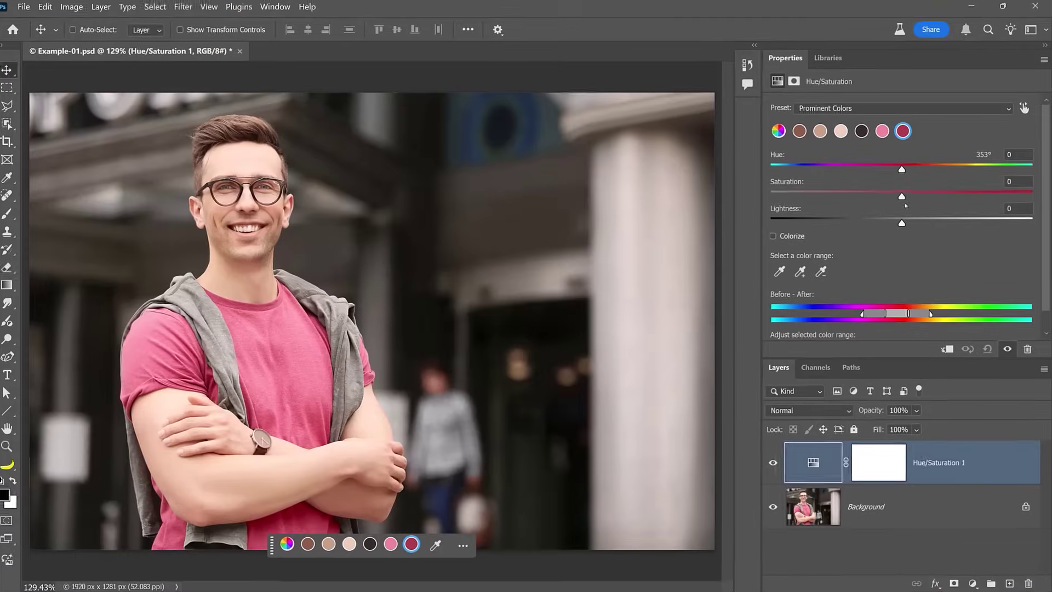
{"action": "left_click_drag", "start_coordinate": [903, 172], "coordinate": [1037, 187]}
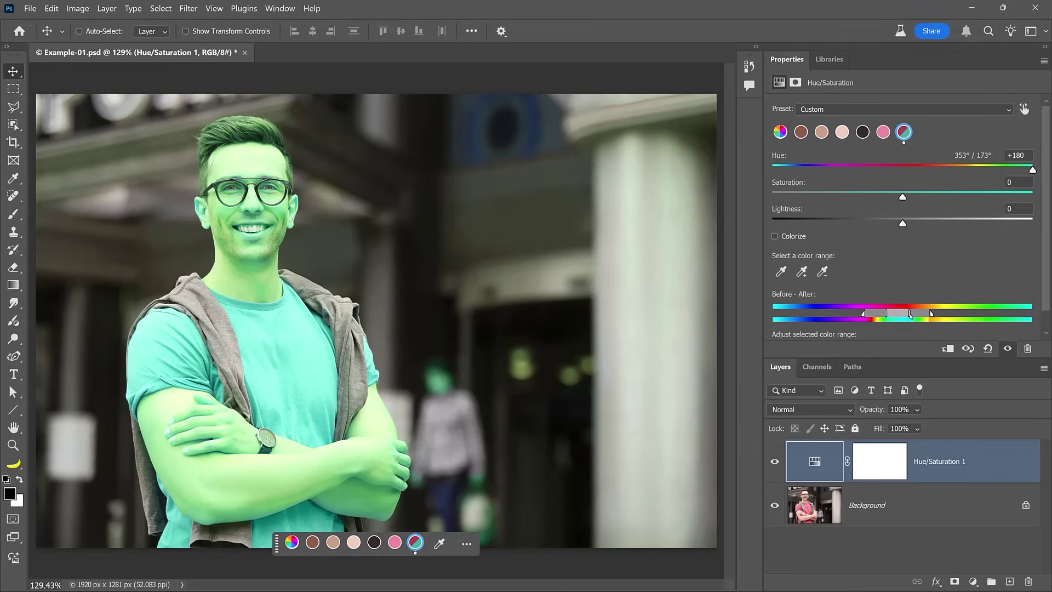
Step: Narrow the dark red color range and its falloff on both sides to limit the hue change to the shirt
{"action": "left_click_drag", "start_coordinate": [910, 315], "coordinate": [901, 316]}
{"action": "left_click_drag", "start_coordinate": [932, 317], "coordinate": [907, 317]}
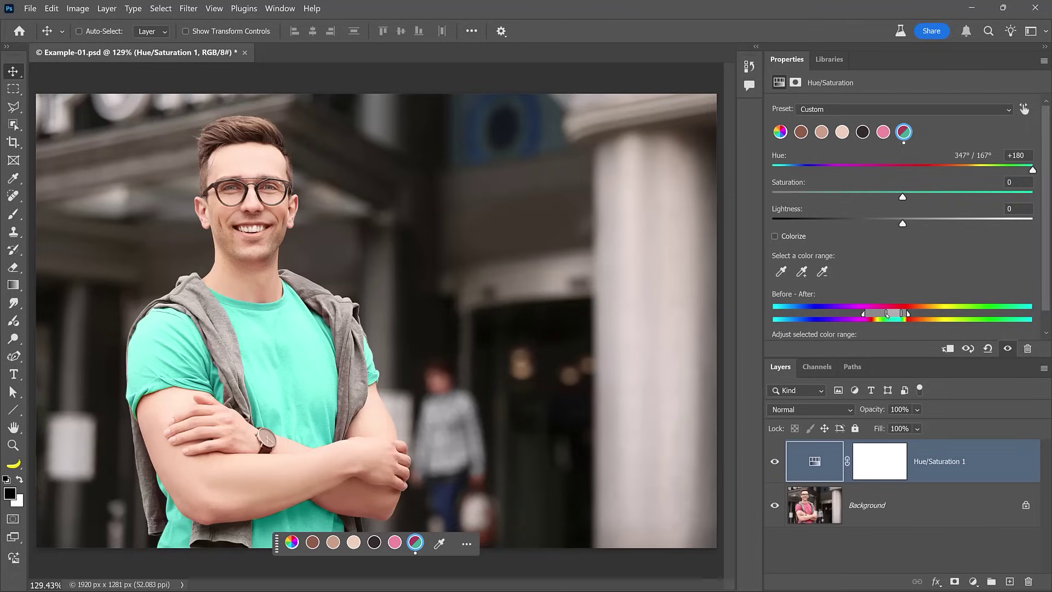
{"action": "mouse_move", "coordinate": [885, 314]}
{"action": "left_mouse_down"}
{"action": "mouse_move", "coordinate": [903, 316]}
{"action": "mouse_move", "coordinate": [883, 317]}
{"action": "left_mouse_up"}
{"action": "left_click_drag", "start_coordinate": [863, 316], "coordinate": [875, 318]}
Step: Toggle the Hue/Saturation layer's visibility to compare the shirt before and after the color change
{"action": "left_click", "coordinate": [775, 465]}
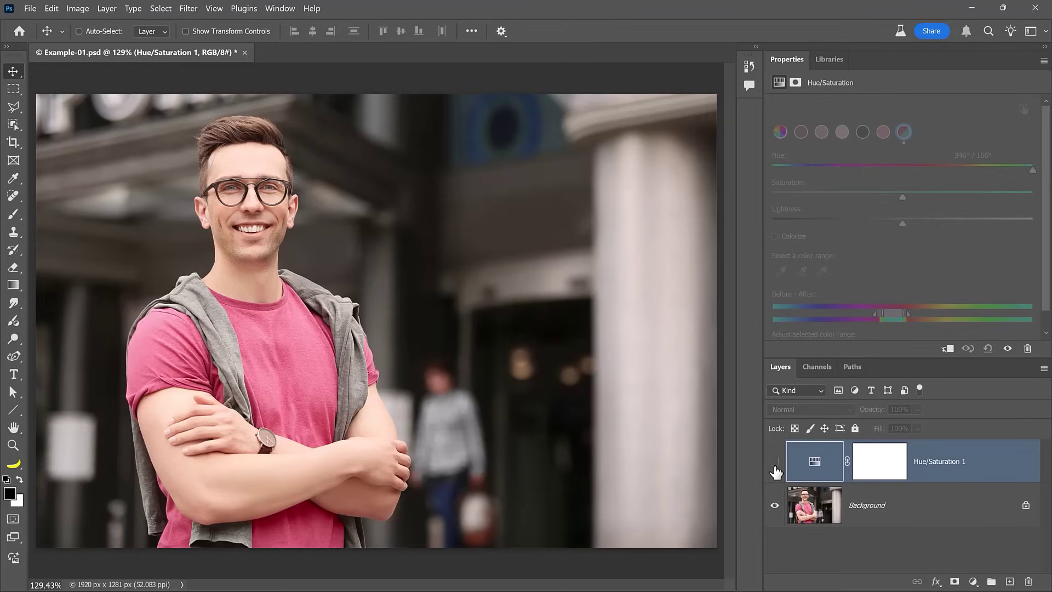
{"action": "left_click", "coordinate": [774, 465]}
{"action": "left_click", "coordinate": [775, 465]}
{"action": "left_click", "coordinate": [774, 465]}
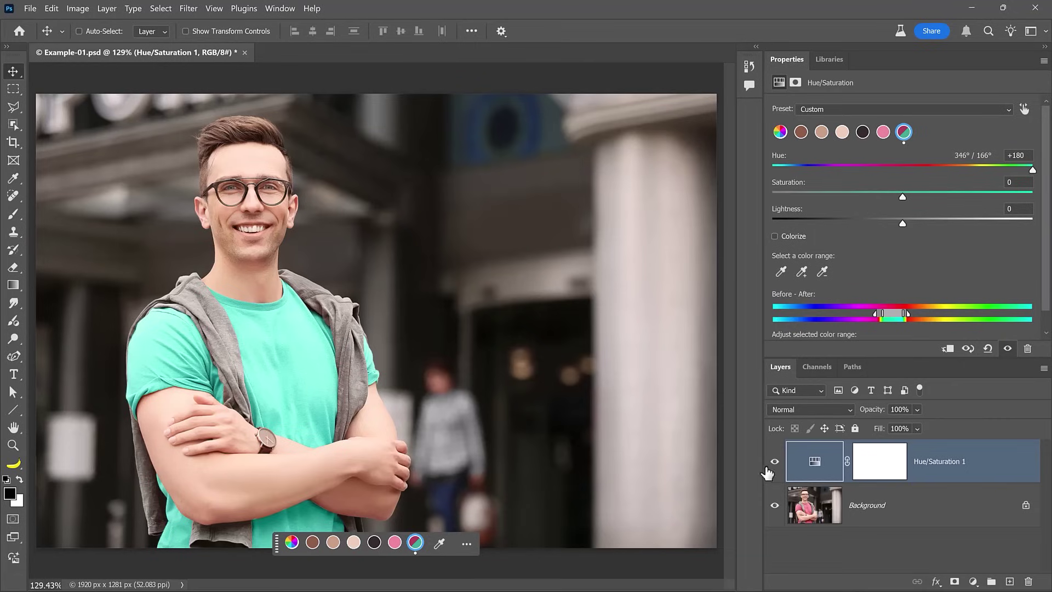
Step: Set the shirt color range's saturation to -100 and its lightness to -100
{"action": "left_click_drag", "start_coordinate": [903, 199], "coordinate": [749, 202]}
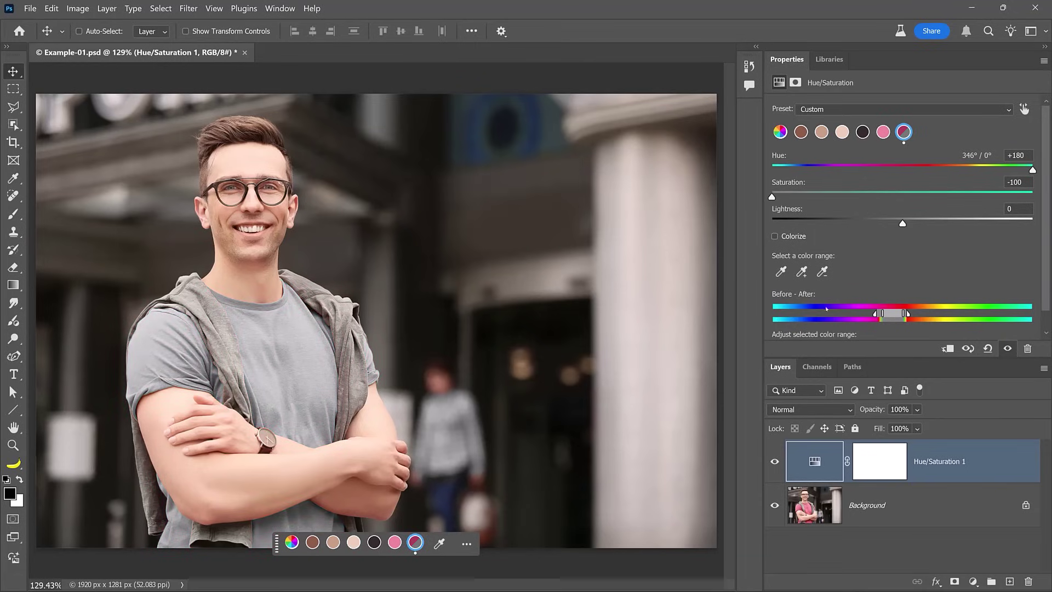
{"action": "left_click_drag", "start_coordinate": [902, 224], "coordinate": [754, 223]}
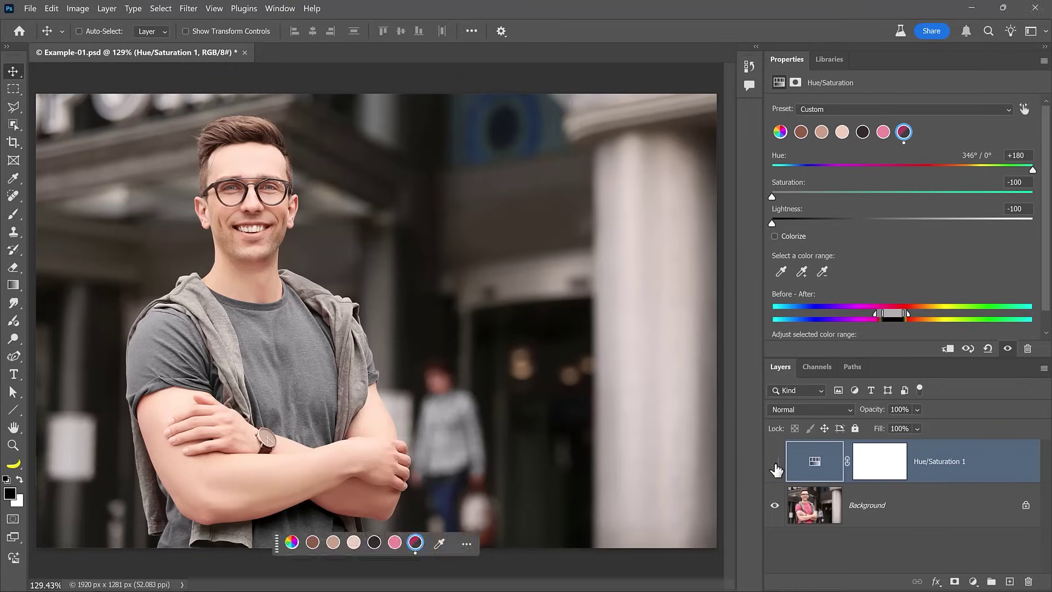
Step: Hide the Hue/Saturation layer and, with the Background active, select the man's upper clothes using the Object Selection Tool's people detection
{"action": "left_click", "coordinate": [775, 462]}
{"action": "left_click", "coordinate": [824, 515]}
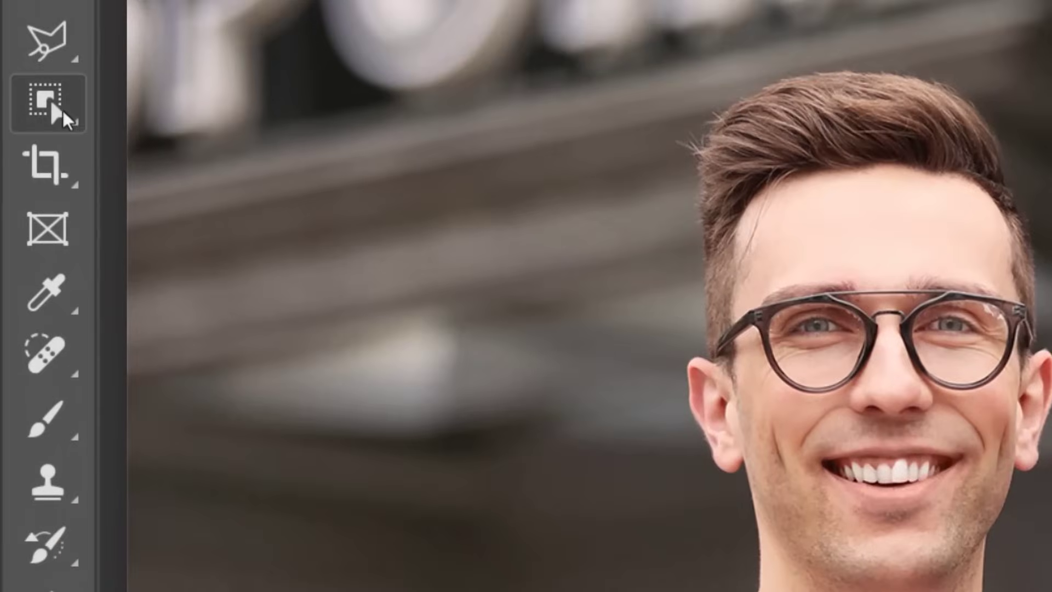
{"action": "left_click", "coordinate": [62, 109]}
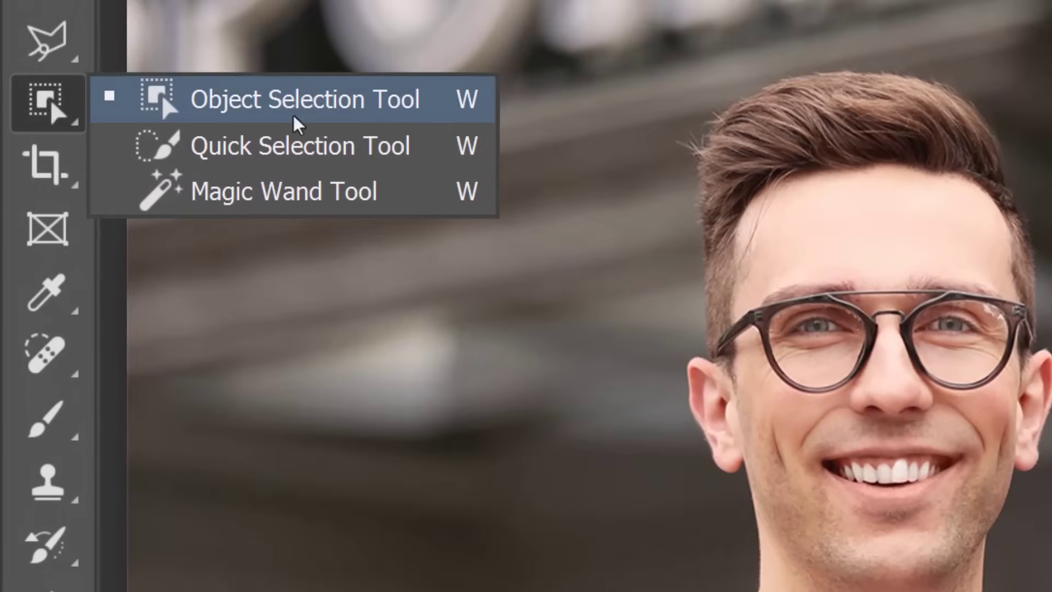
{"action": "left_click", "coordinate": [433, 130]}
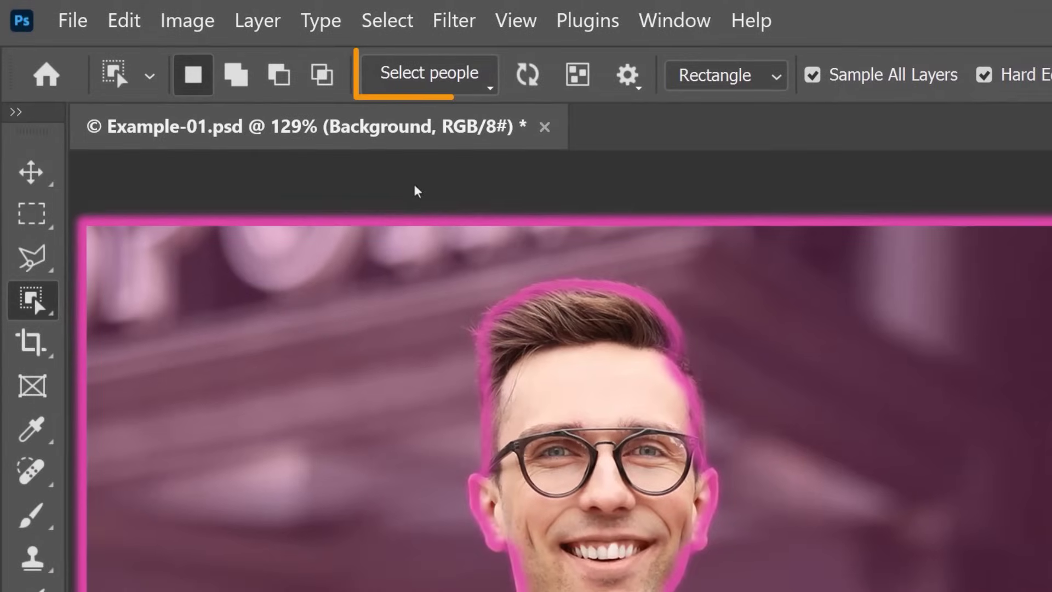
{"action": "left_click", "coordinate": [489, 87]}
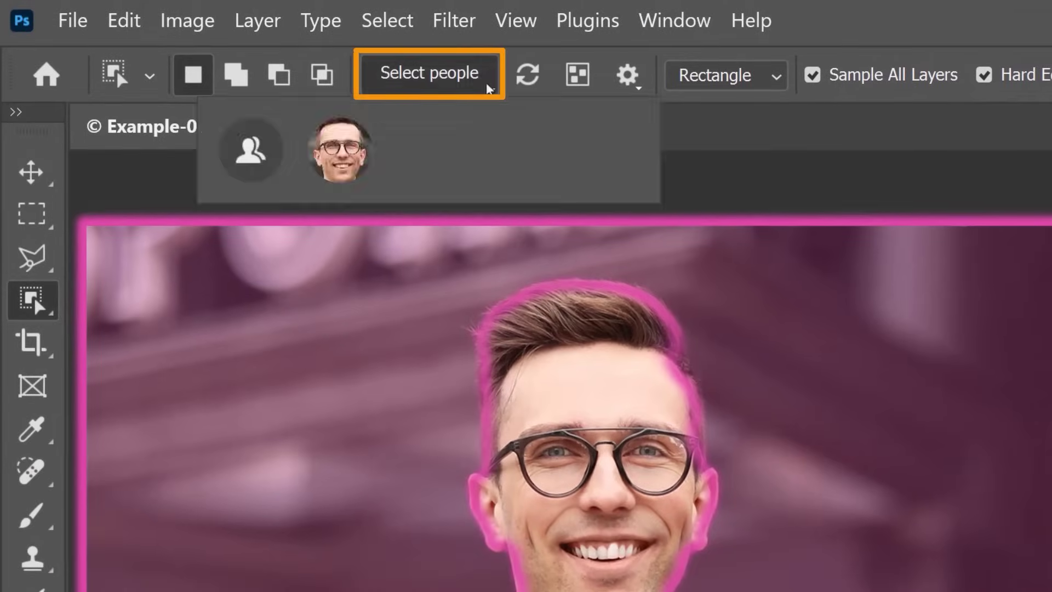
{"action": "left_click", "coordinate": [337, 131]}
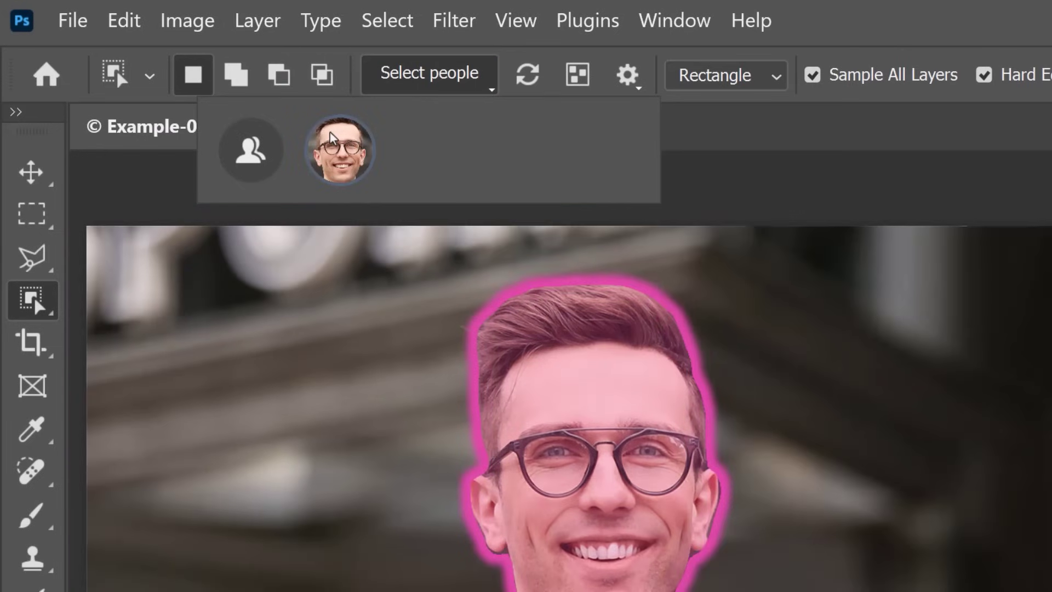
{"action": "left_click", "coordinate": [331, 137]}
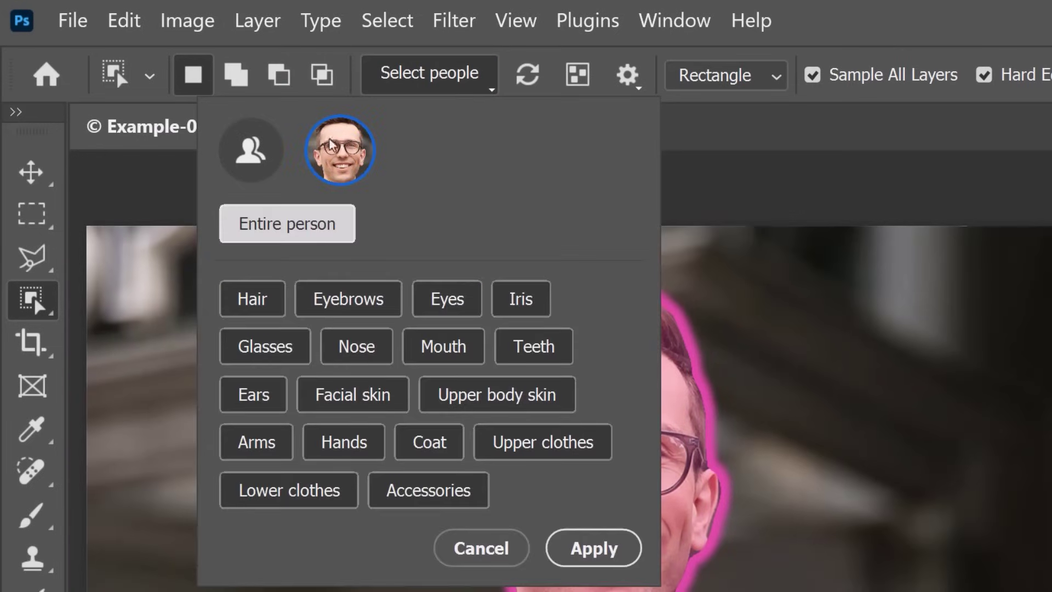
{"action": "left_click", "coordinate": [549, 451]}
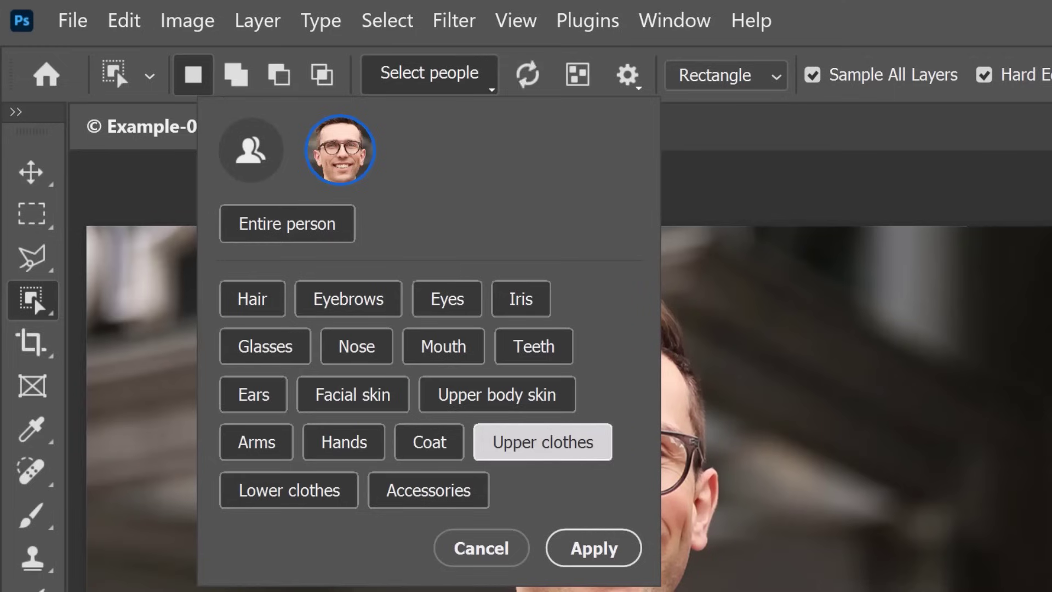
{"action": "left_click", "coordinate": [602, 550]}
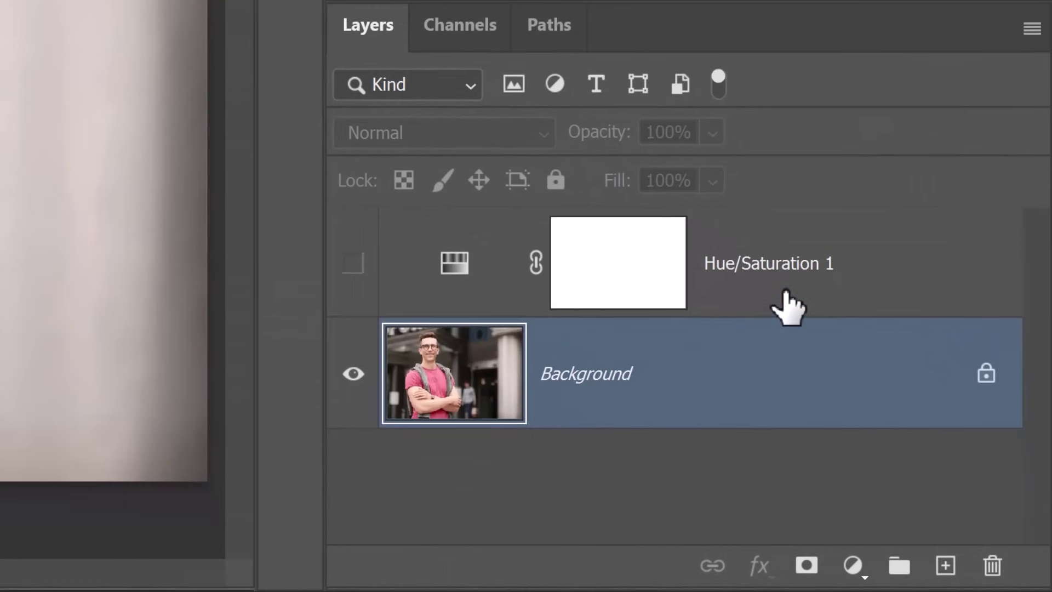
Step: Show the Hue/Saturation layer again and place it in a group
{"action": "left_click", "coordinate": [778, 293]}
{"action": "left_click", "coordinate": [355, 265]}
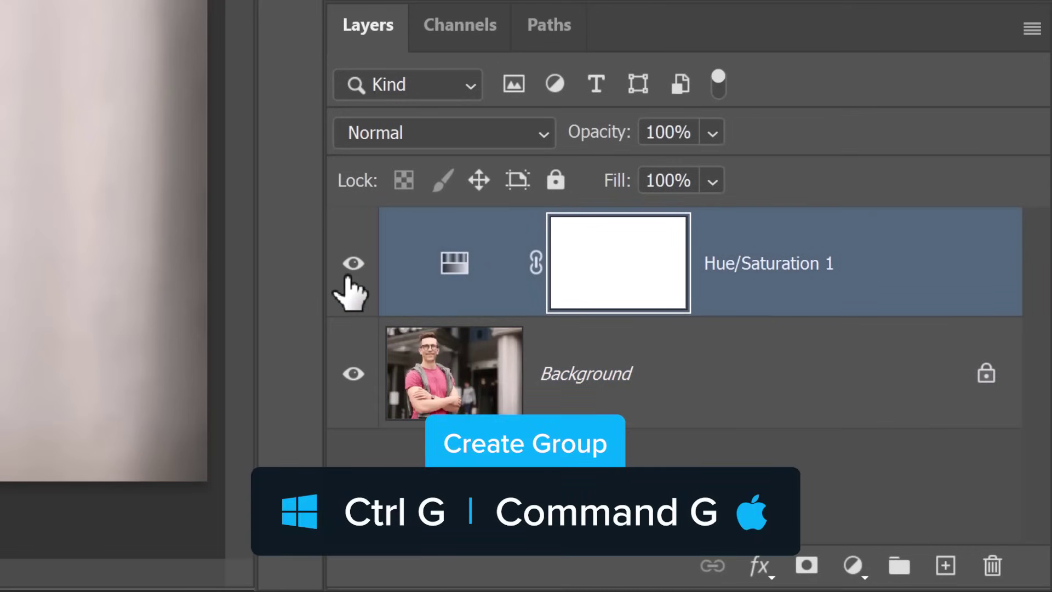
{"action": "key", "text": "ctrl+g"}
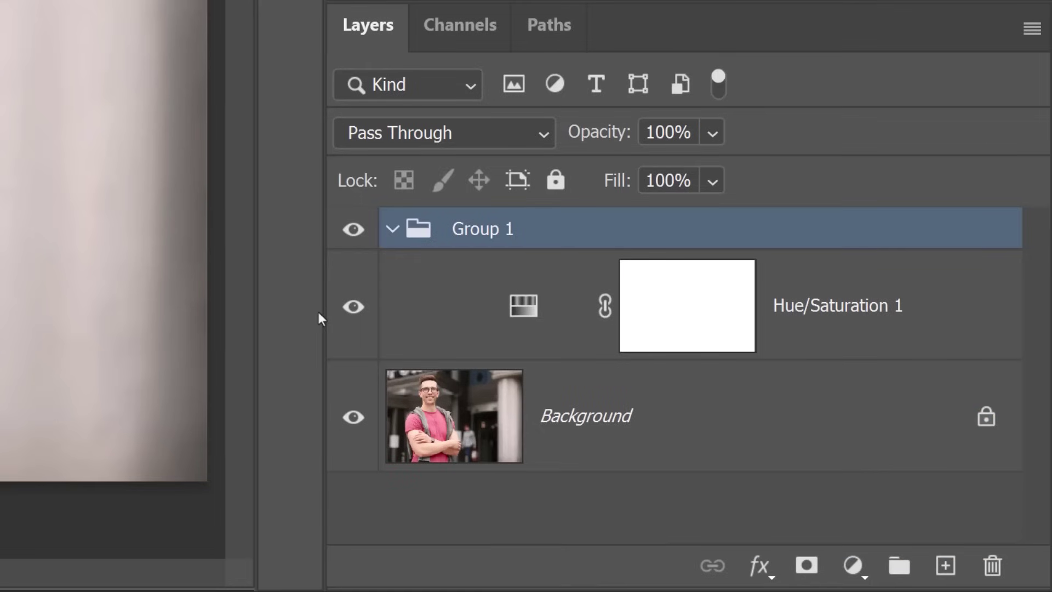
Step: Mask the group with the shirt selection and add a Levels adjustment layer above Hue/Saturation inside it
{"action": "left_click", "coordinate": [806, 565]}
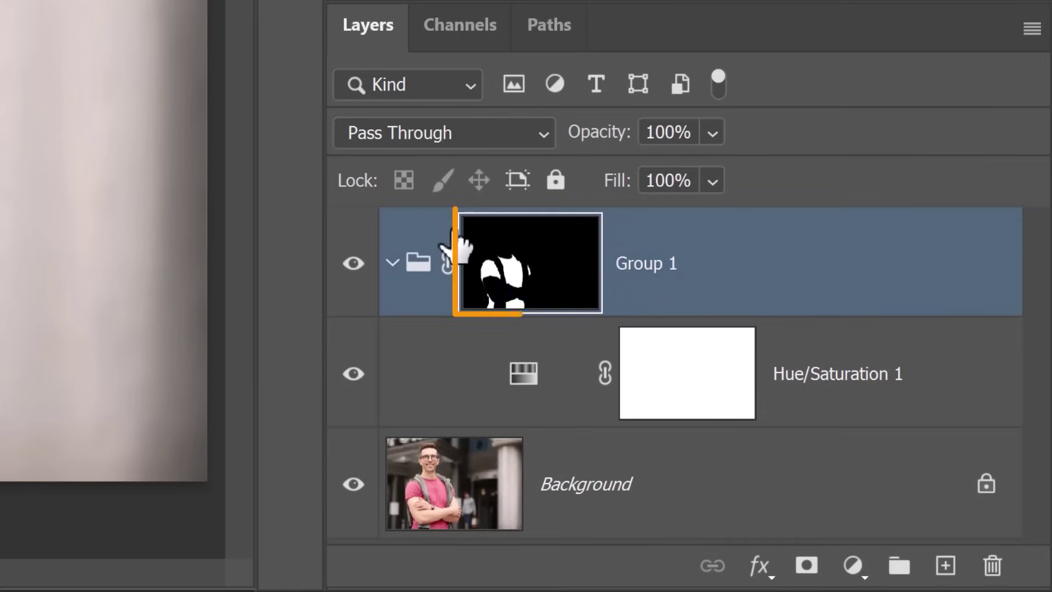
{"action": "left_click", "coordinate": [521, 390]}
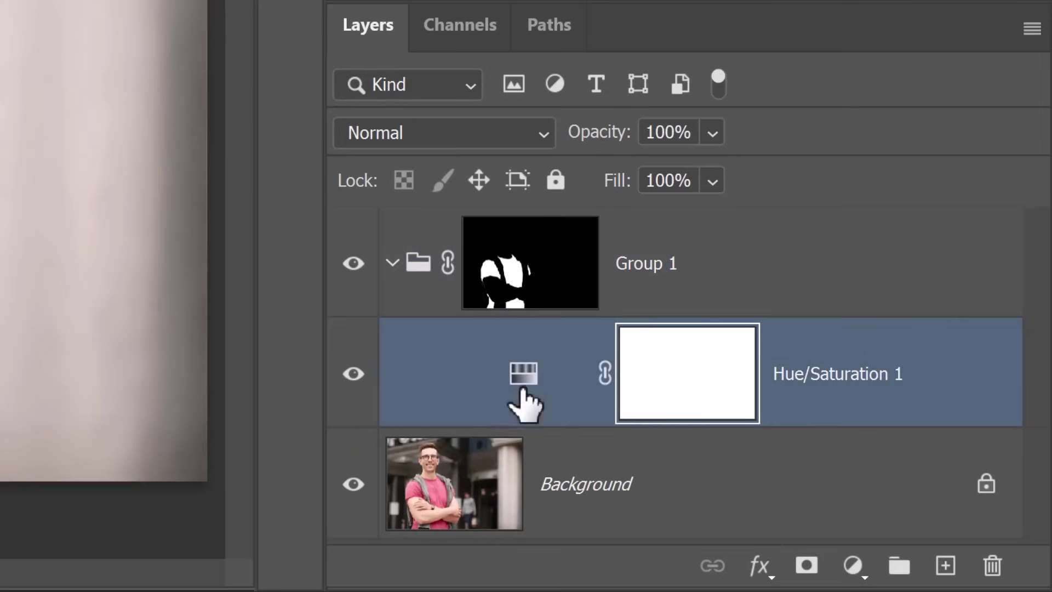
{"action": "left_click", "coordinate": [852, 565]}
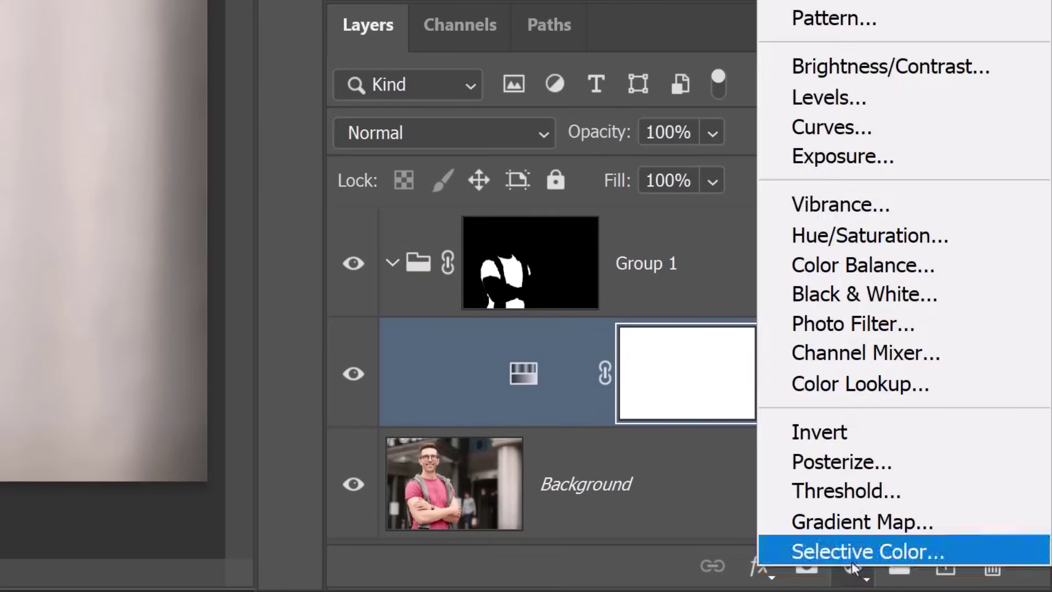
{"action": "left_click", "coordinate": [886, 104]}
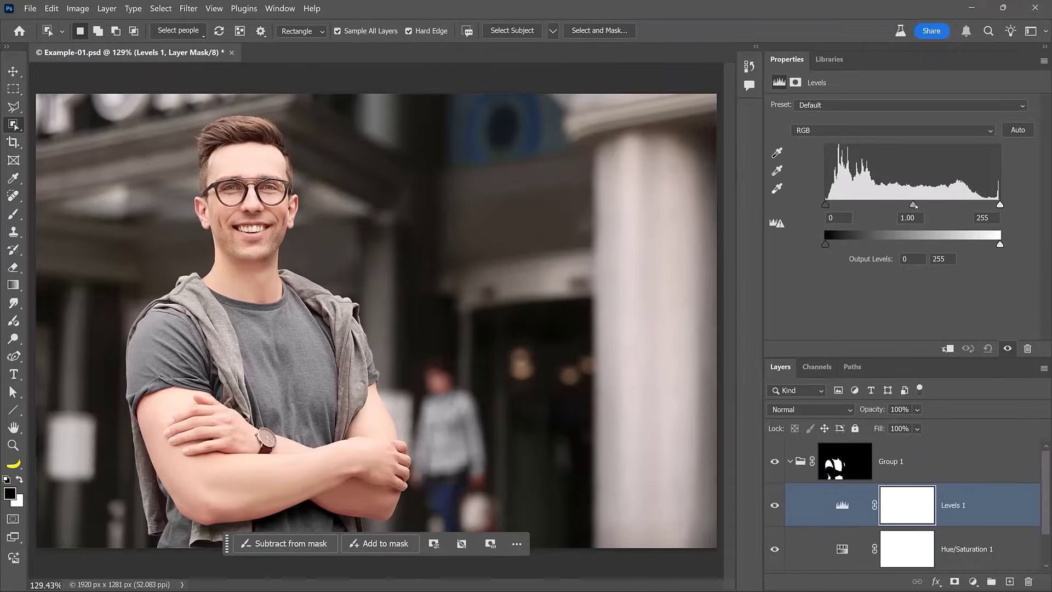
Step: Darken the shirt in the Levels adjustment by setting the midtones to 0.52 and raising the black point slightly
{"action": "left_click_drag", "start_coordinate": [912, 206], "coordinate": [947, 207]}
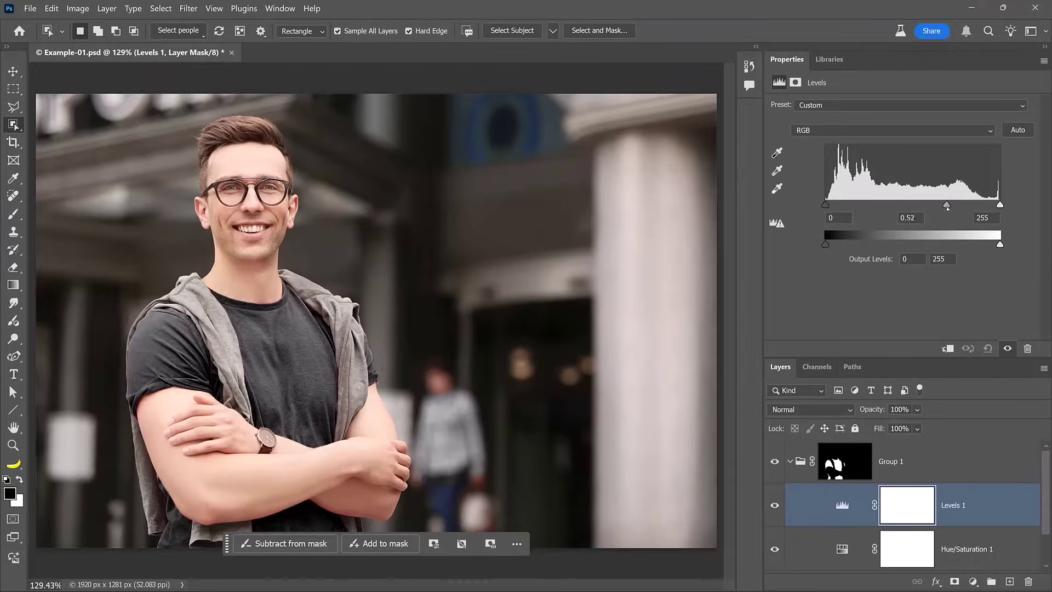
{"action": "mouse_move", "coordinate": [825, 205]}
{"action": "left_mouse_down"}
{"action": "mouse_move", "coordinate": [854, 205]}
{"action": "mouse_move", "coordinate": [837, 205]}
{"action": "left_mouse_up"}
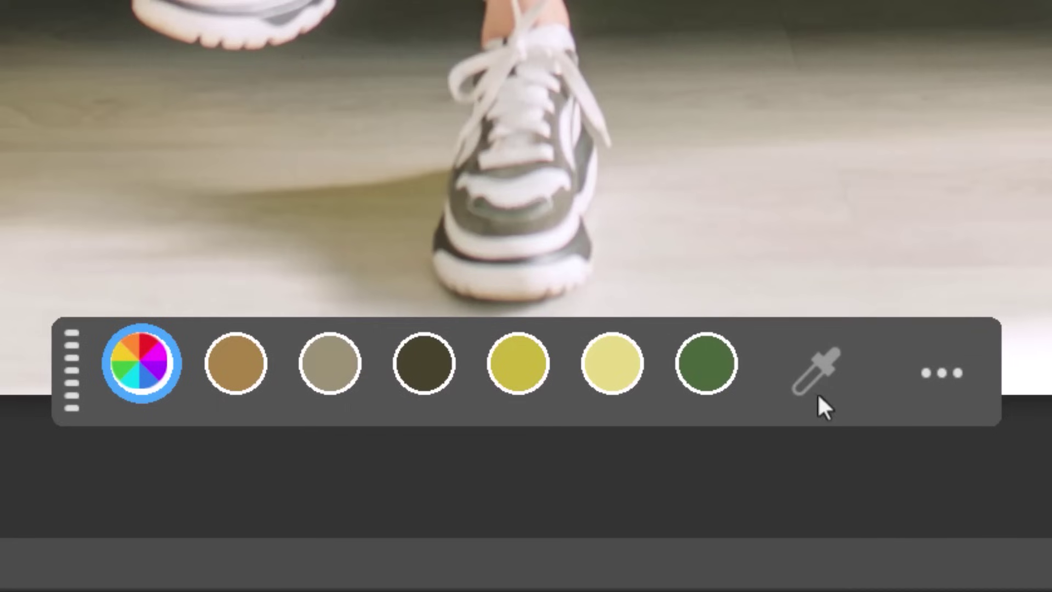
Step: Sample the woman's jeans to replace the first prominent color range, and set its hue to +180 and saturation to +100
{"action": "left_click", "coordinate": [235, 363]}
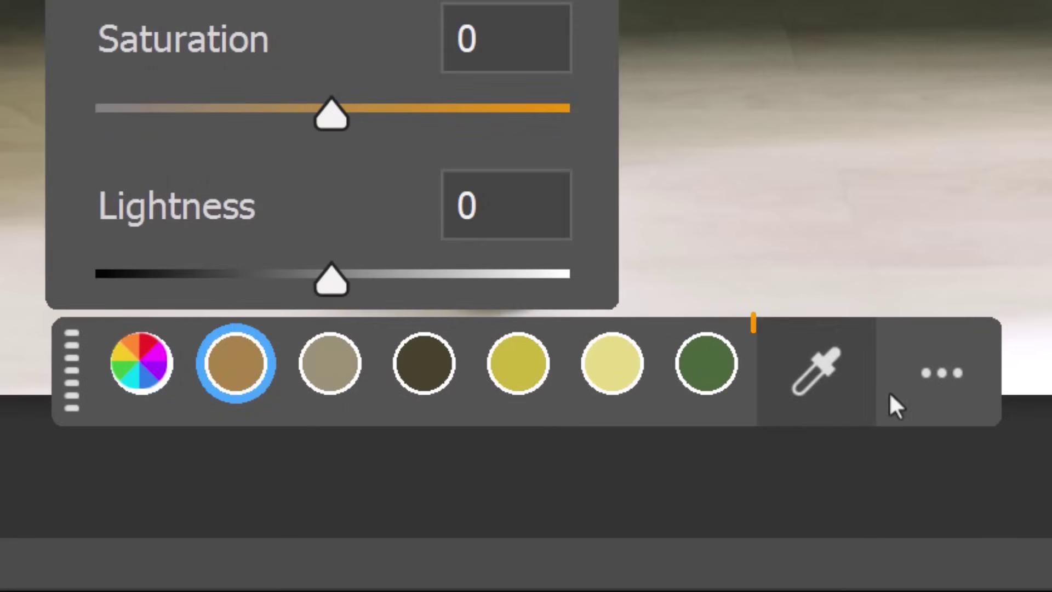
{"action": "left_click", "coordinate": [833, 379]}
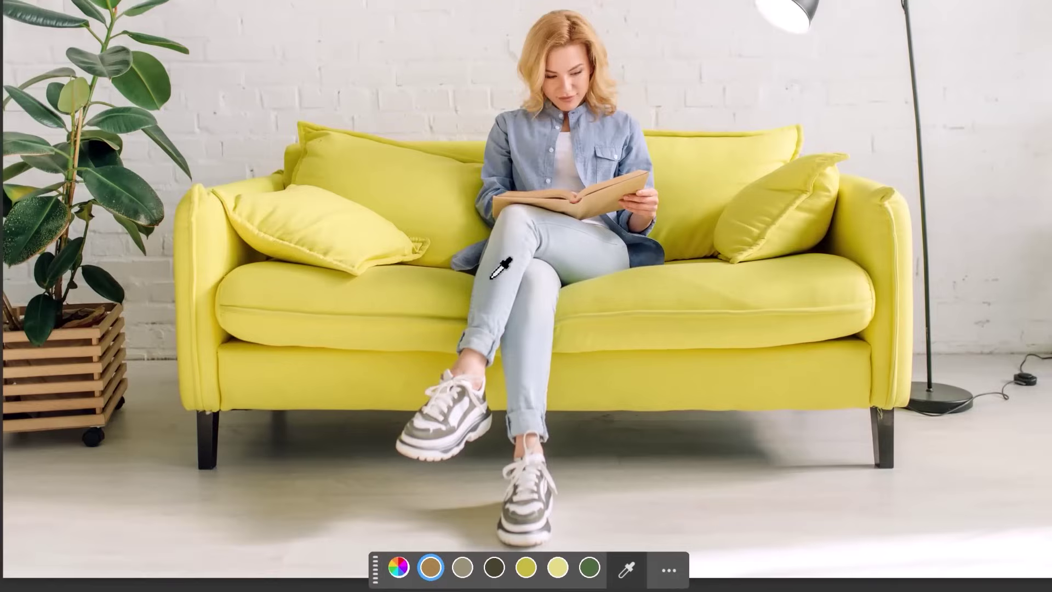
{"action": "left_click", "coordinate": [491, 278]}
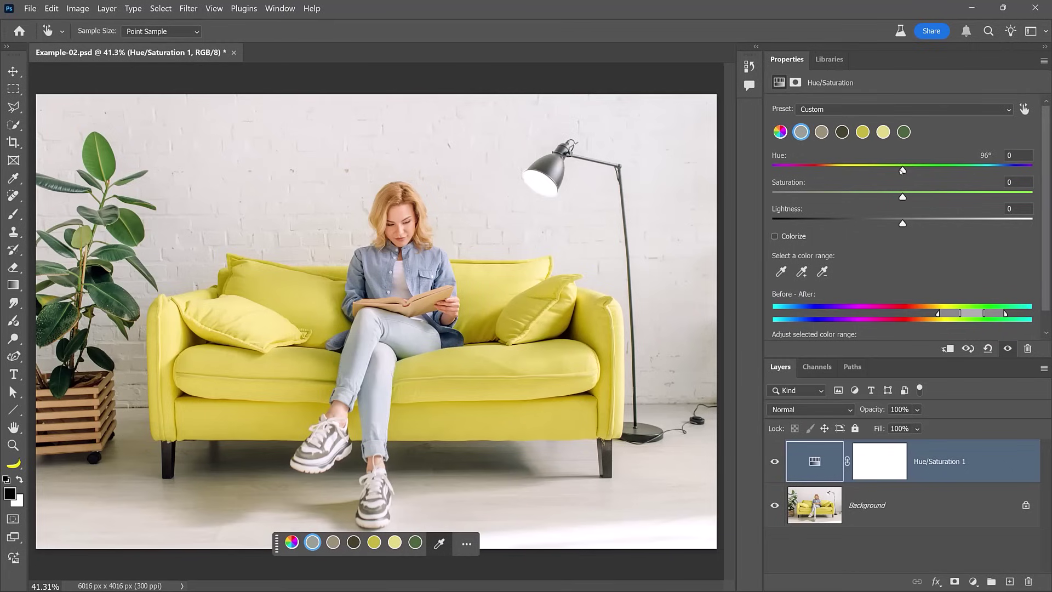
{"action": "left_click_drag", "start_coordinate": [930, 170], "coordinate": [1034, 187]}
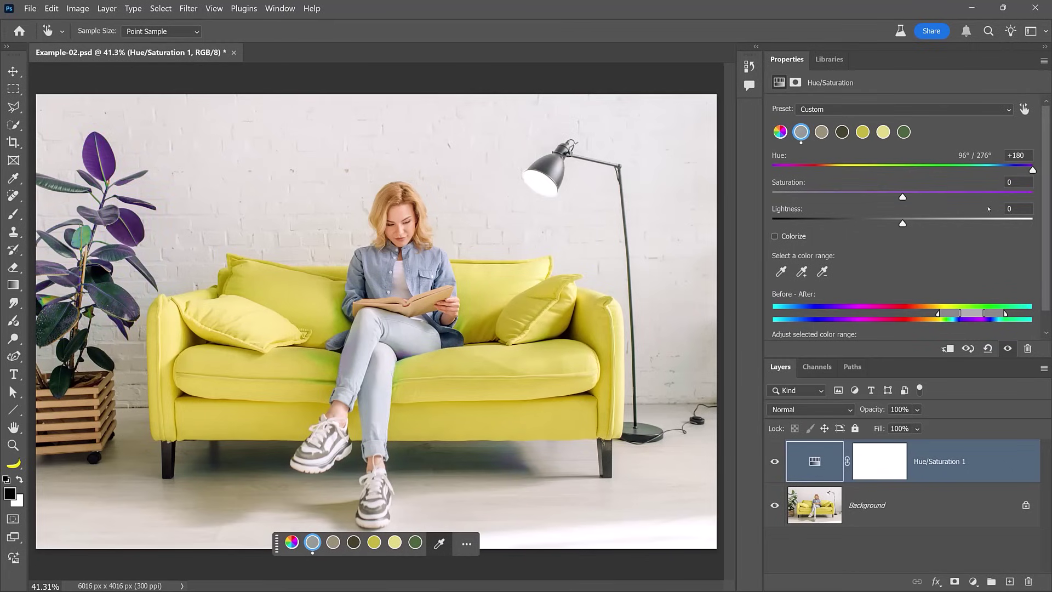
{"action": "left_click_drag", "start_coordinate": [925, 199], "coordinate": [1050, 204]}
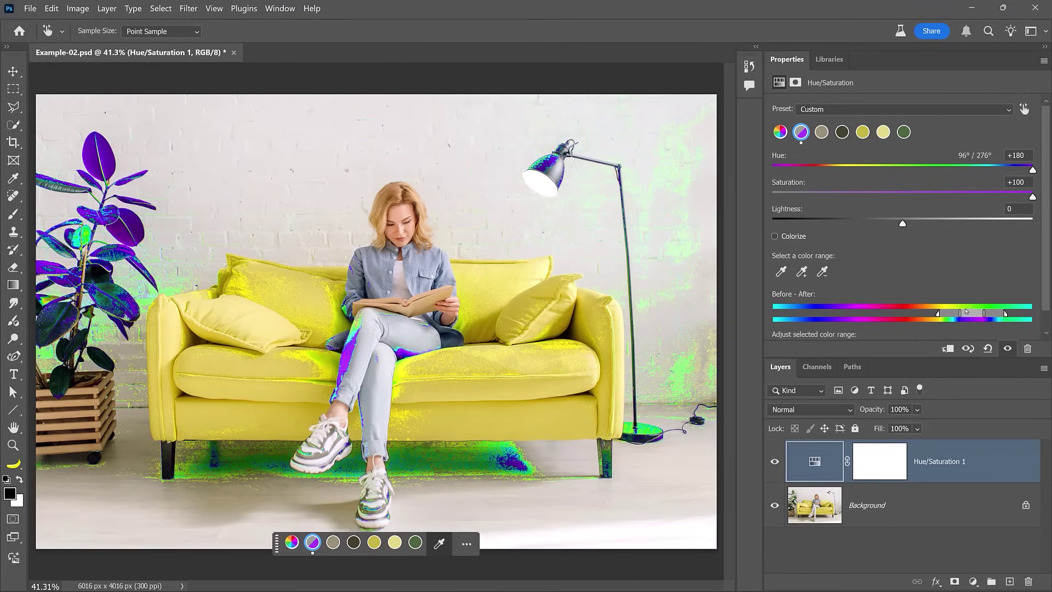
Step: Try to isolate the jeans by shifting the sampled color range into the blues, and reset the Hue/Saturation adjustment
{"action": "left_click_drag", "start_coordinate": [937, 313], "coordinate": [1035, 318]}
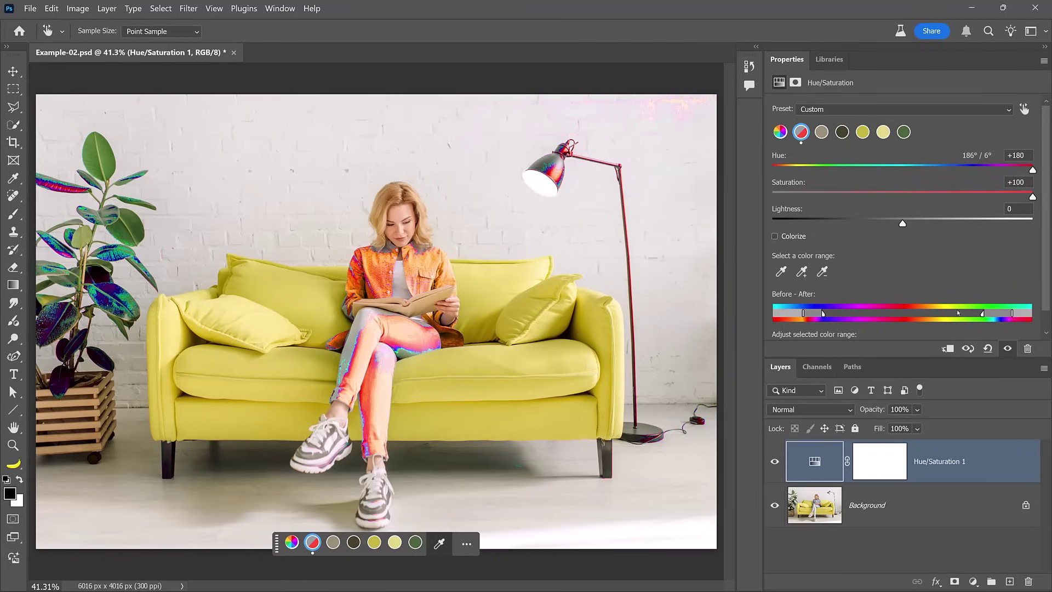
{"action": "mouse_move", "coordinate": [822, 313]}
{"action": "left_mouse_down"}
{"action": "mouse_move", "coordinate": [843, 315]}
{"action": "mouse_move", "coordinate": [818, 320]}
{"action": "mouse_move", "coordinate": [827, 333]}
{"action": "left_mouse_up"}
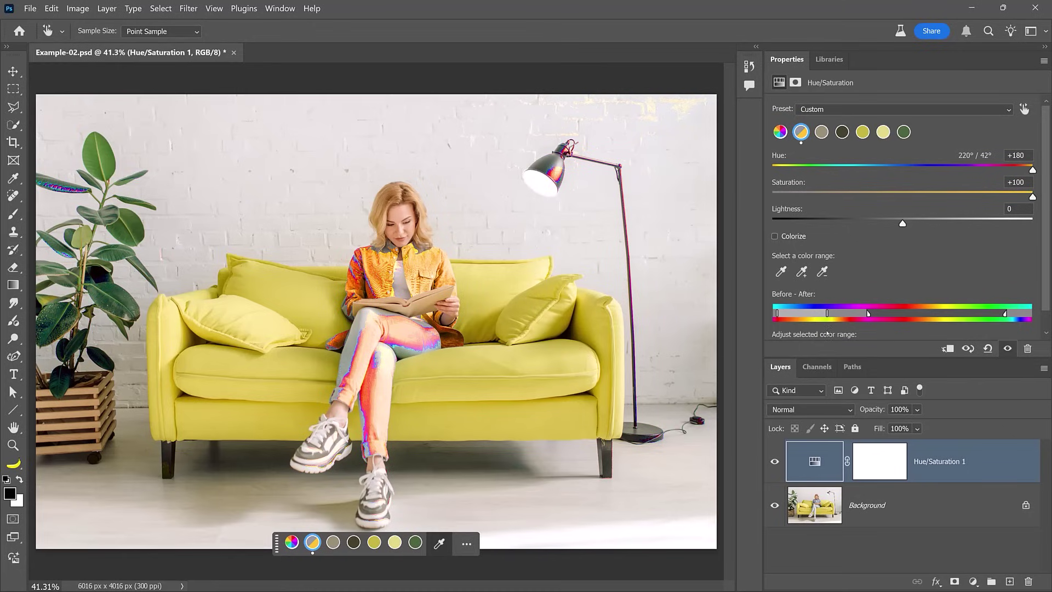
{"action": "left_click", "coordinate": [988, 352]}
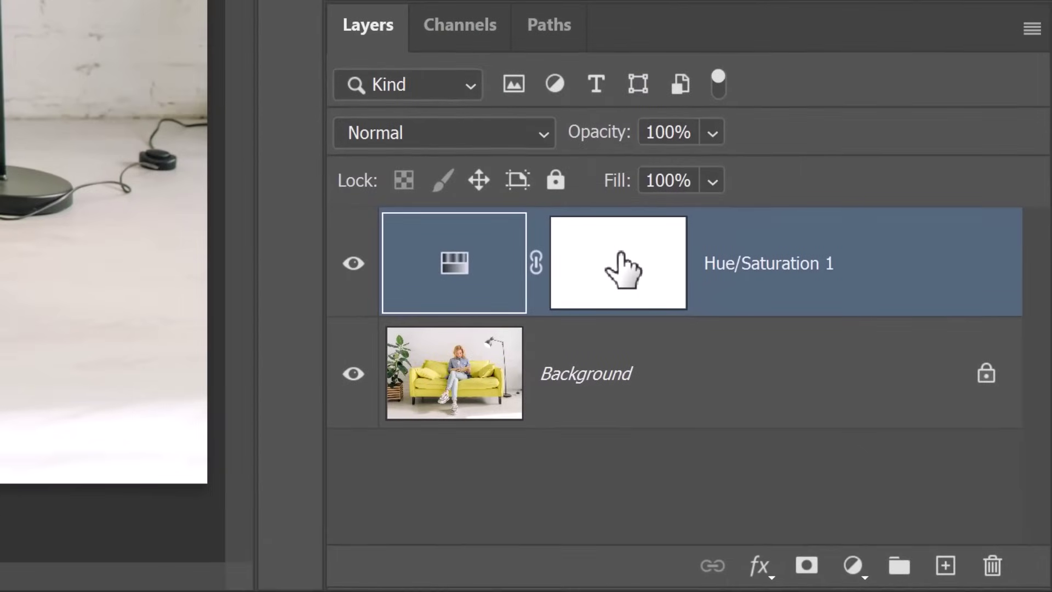
Step: Delete the Hue/Saturation layer's mask
{"action": "right_click", "coordinate": [880, 459]}
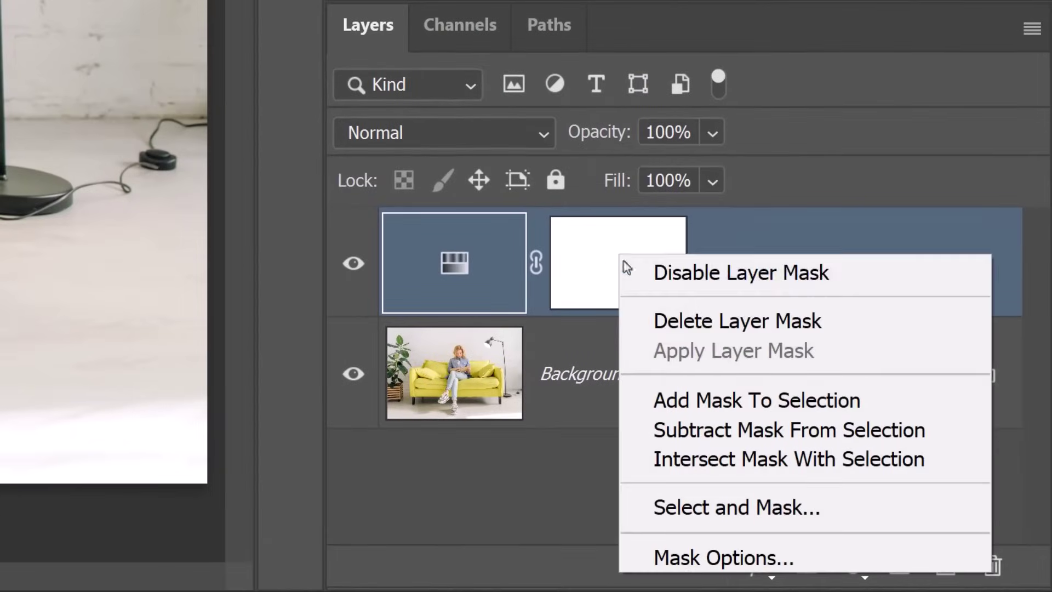
{"action": "left_click", "coordinate": [660, 318]}
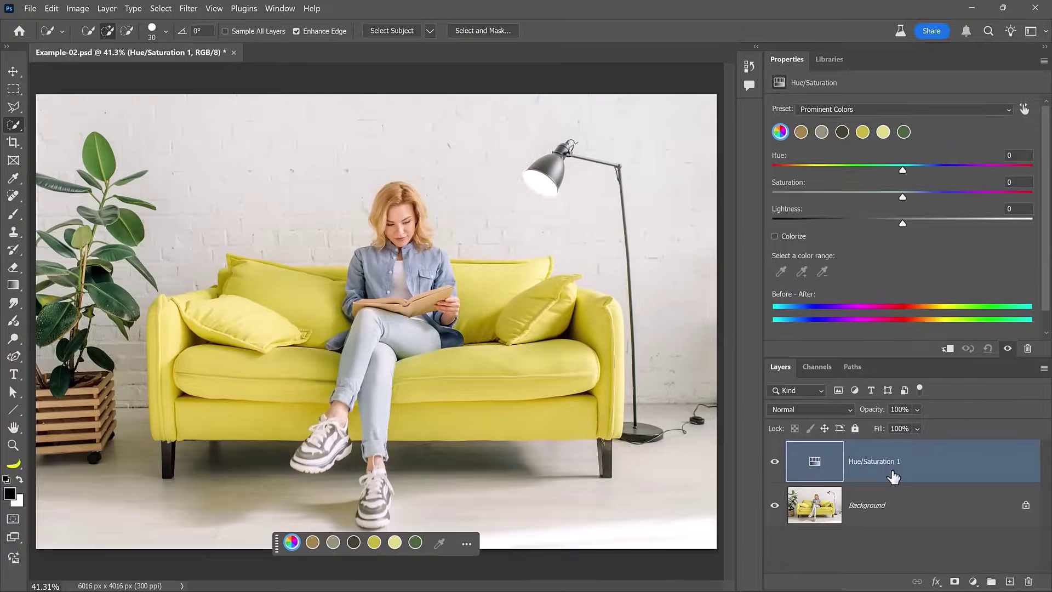
Step: Select the woman's lower clothes with the Object Selection Tool's people detection and mask the Hue/Saturation layer with that selection
{"action": "key", "text": "h"}
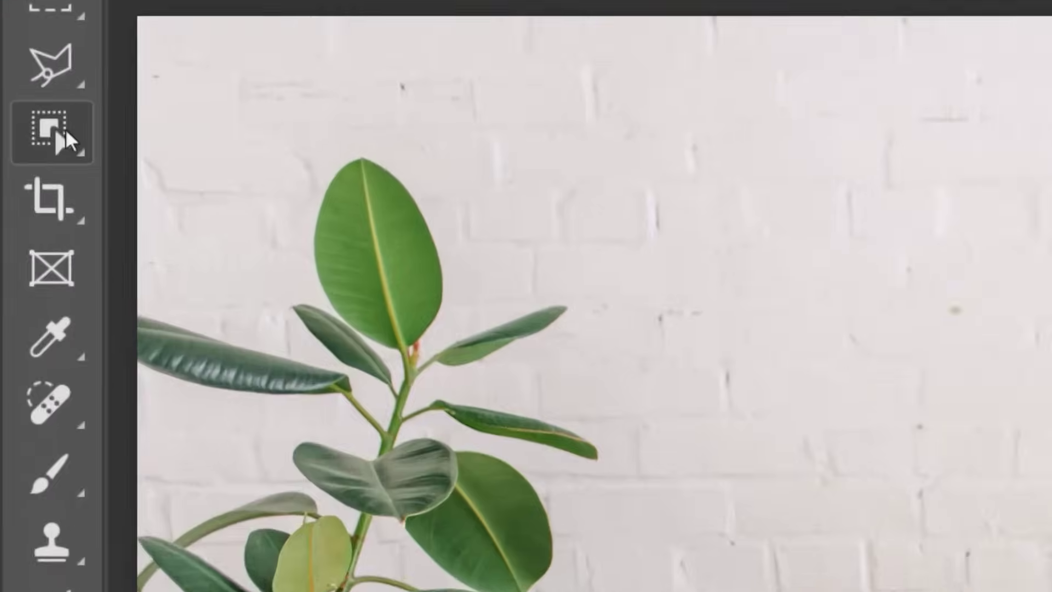
{"action": "right_click", "coordinate": [15, 126]}
{"action": "left_click", "coordinate": [743, 148]}
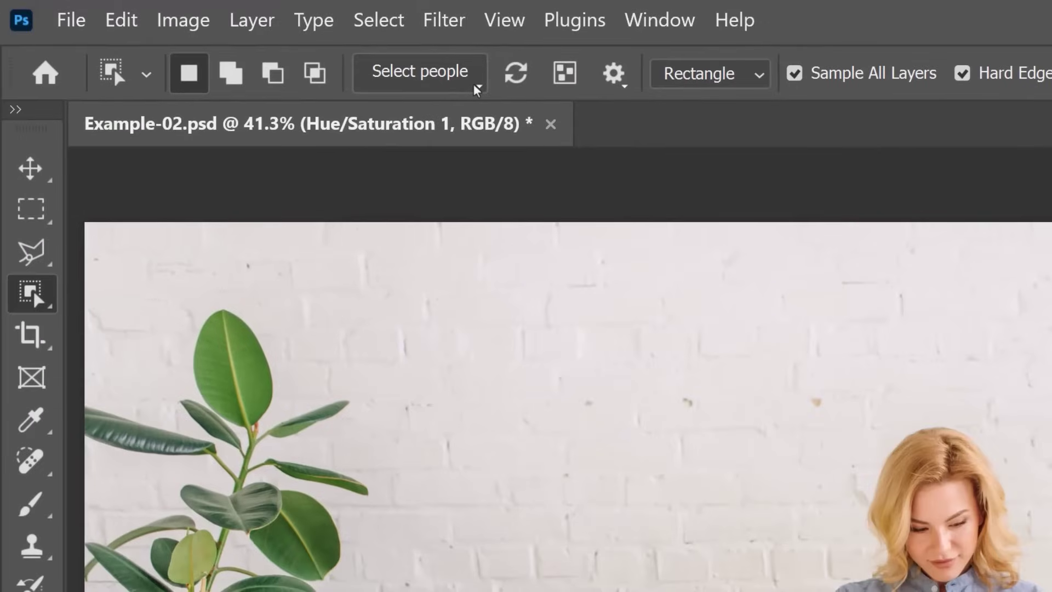
{"action": "left_click", "coordinate": [476, 88]}
{"action": "left_click", "coordinate": [352, 152]}
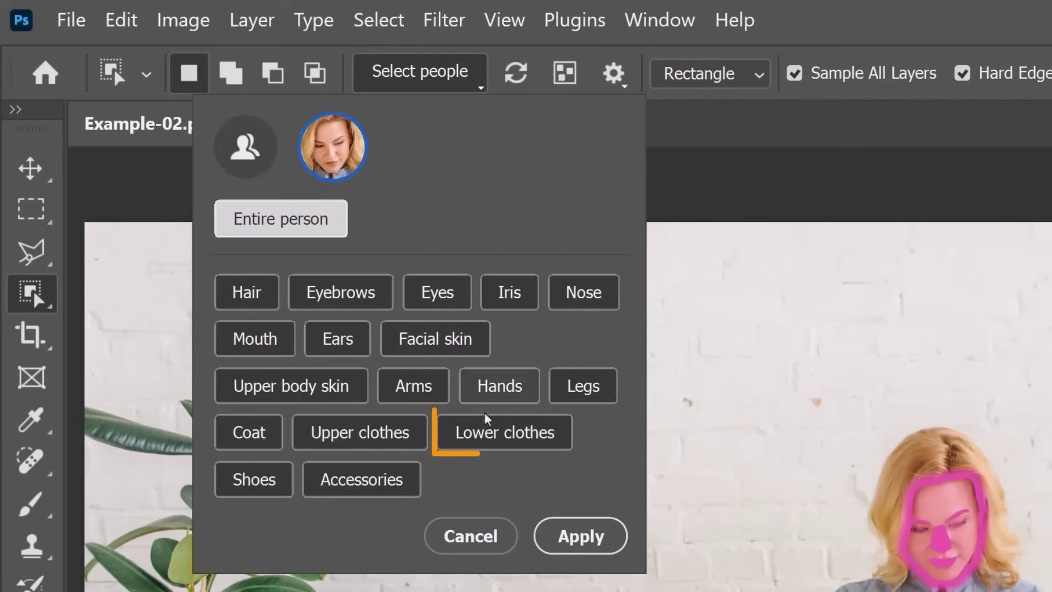
{"action": "left_click", "coordinate": [490, 435]}
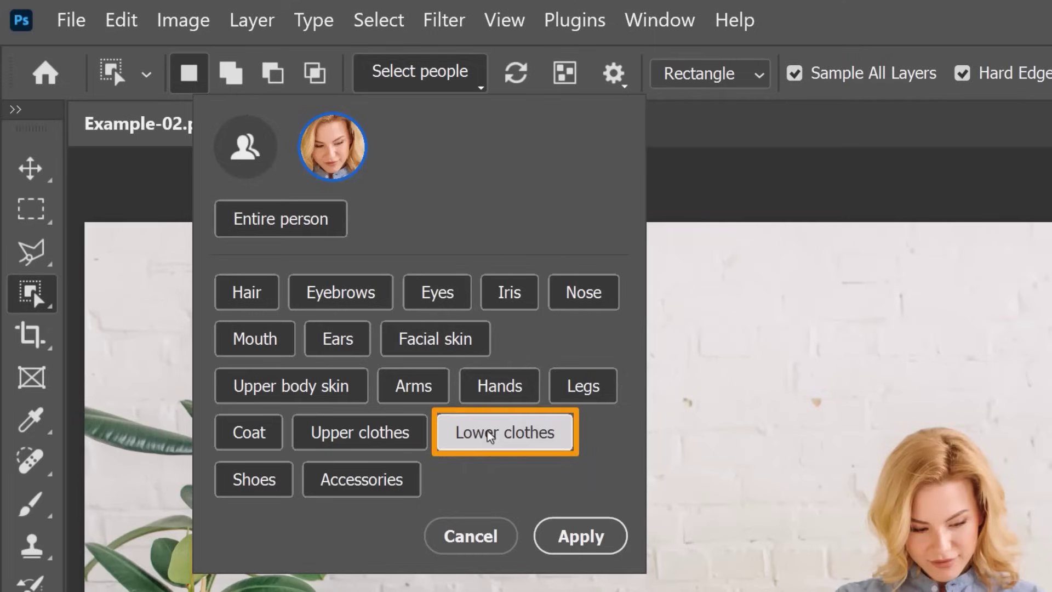
{"action": "left_click", "coordinate": [581, 538]}
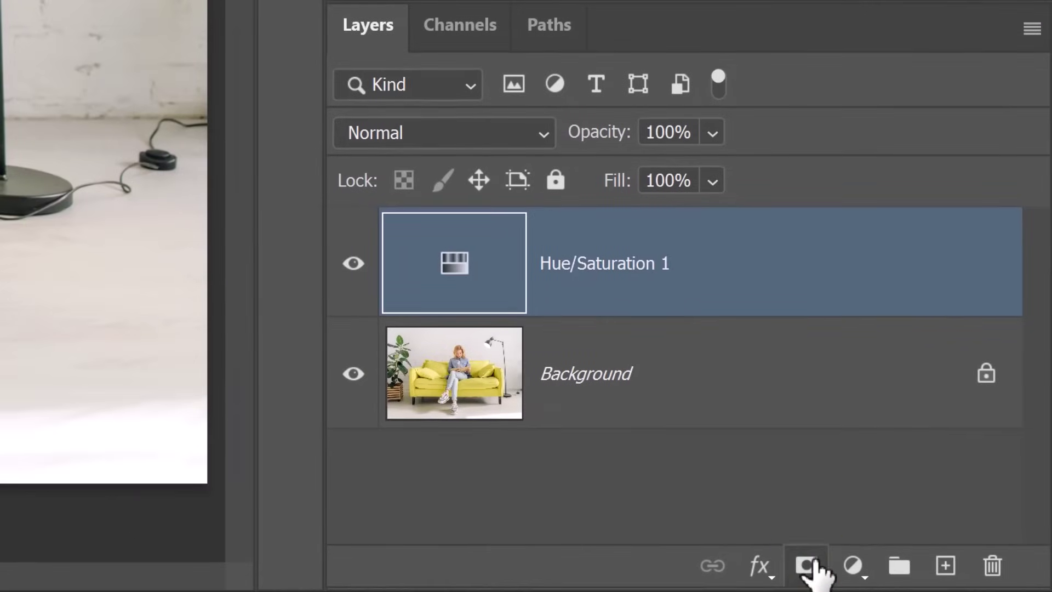
{"action": "left_click", "coordinate": [813, 567]}
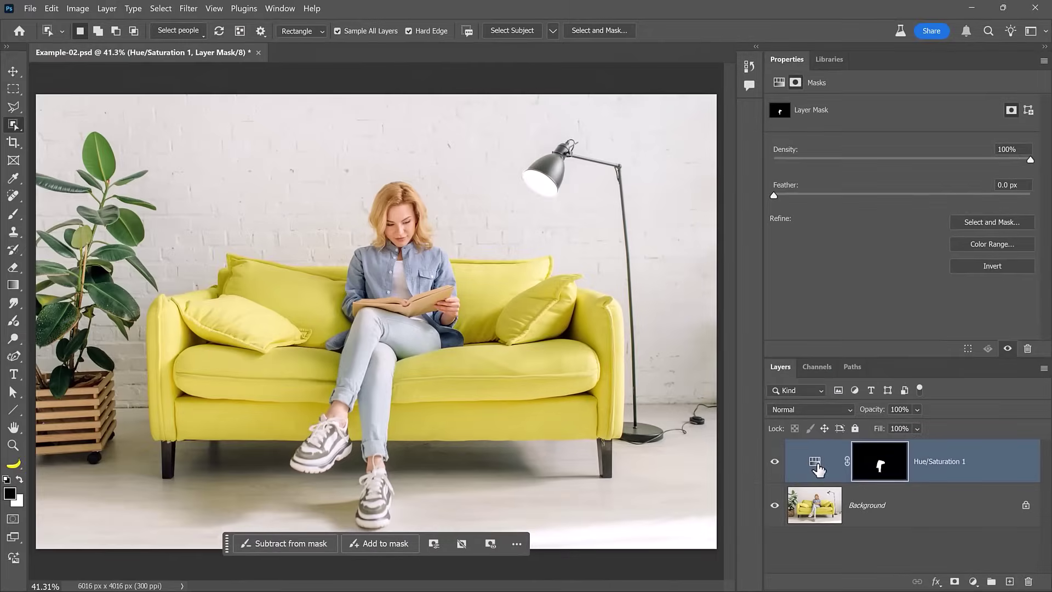
Step: Colorize the jeans in the Hue/Saturation adjustment with hue 216, saturation 57 and lightness -32
{"action": "left_click", "coordinate": [479, 282]}
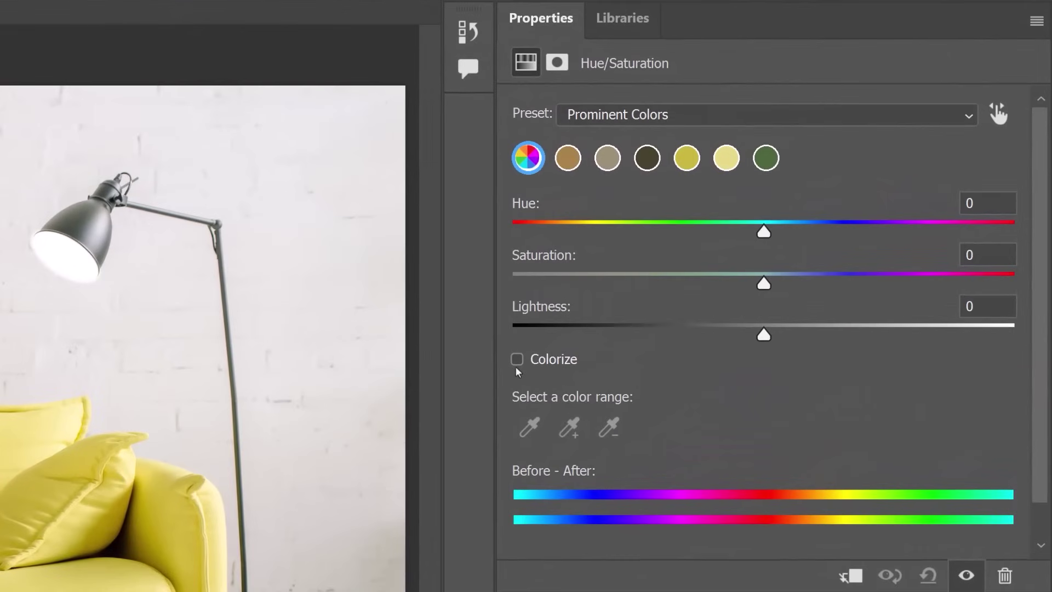
{"action": "left_click", "coordinate": [516, 361]}
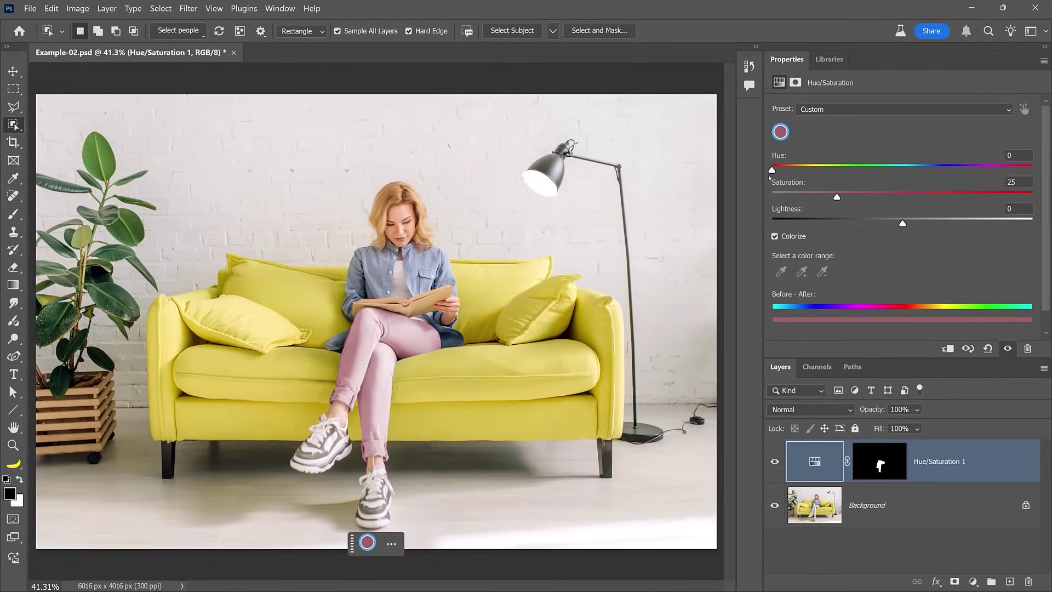
{"action": "left_click_drag", "start_coordinate": [777, 175], "coordinate": [929, 184]}
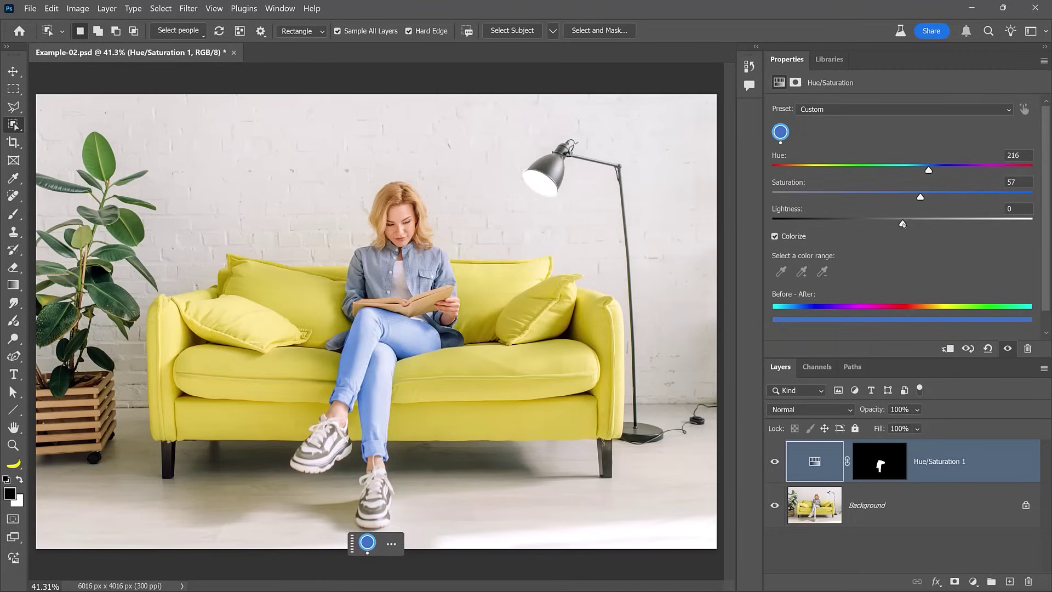
{"action": "left_click_drag", "start_coordinate": [902, 224], "coordinate": [860, 233]}
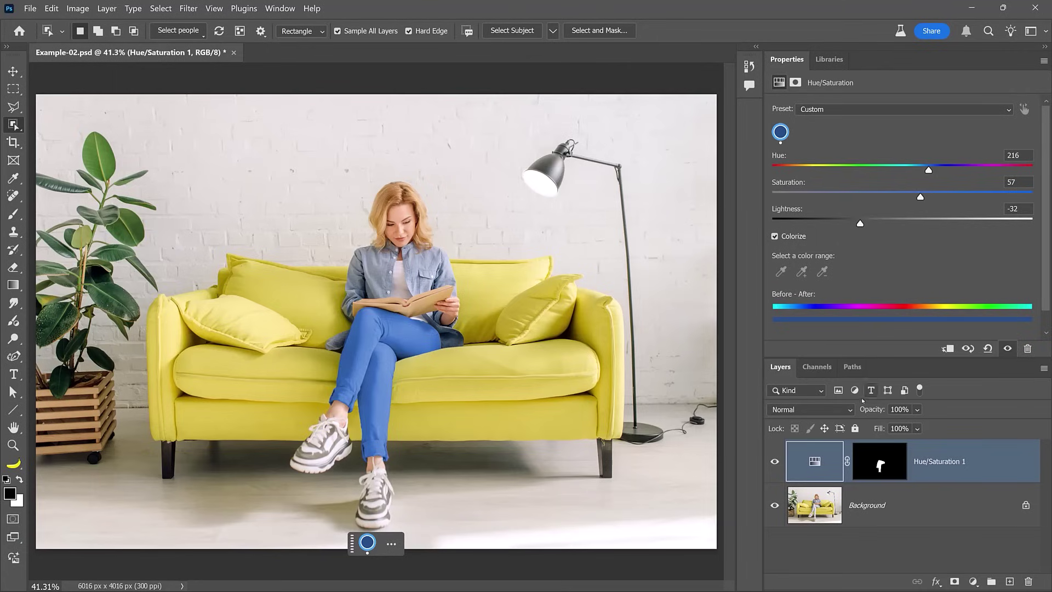
Step: Set the Hue/Saturation layer's blend mode to Multiply and its saturation to 46
{"action": "left_click", "coordinate": [851, 410]}
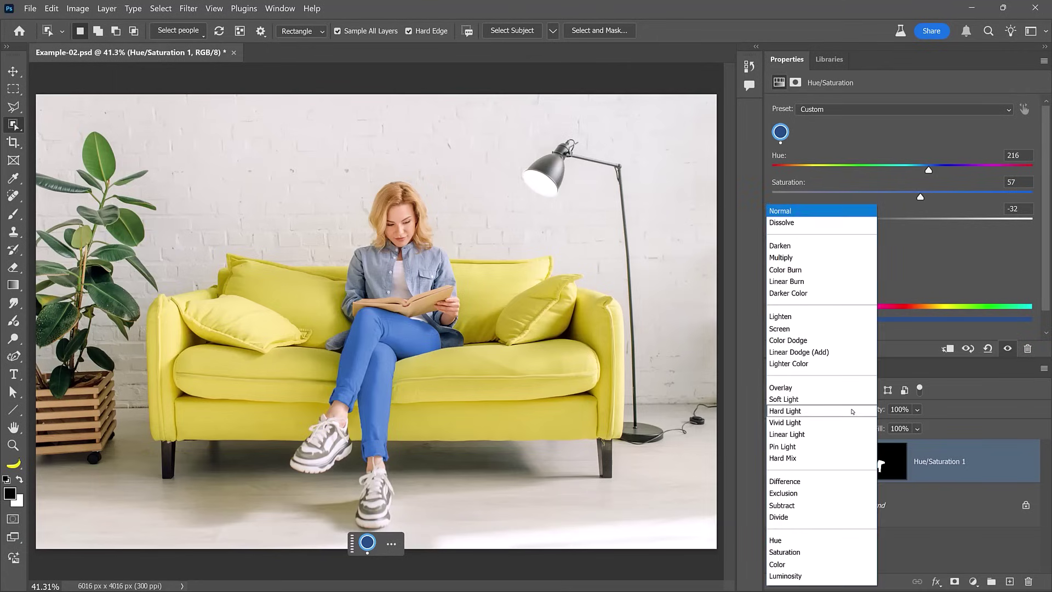
{"action": "left_click", "coordinate": [874, 257]}
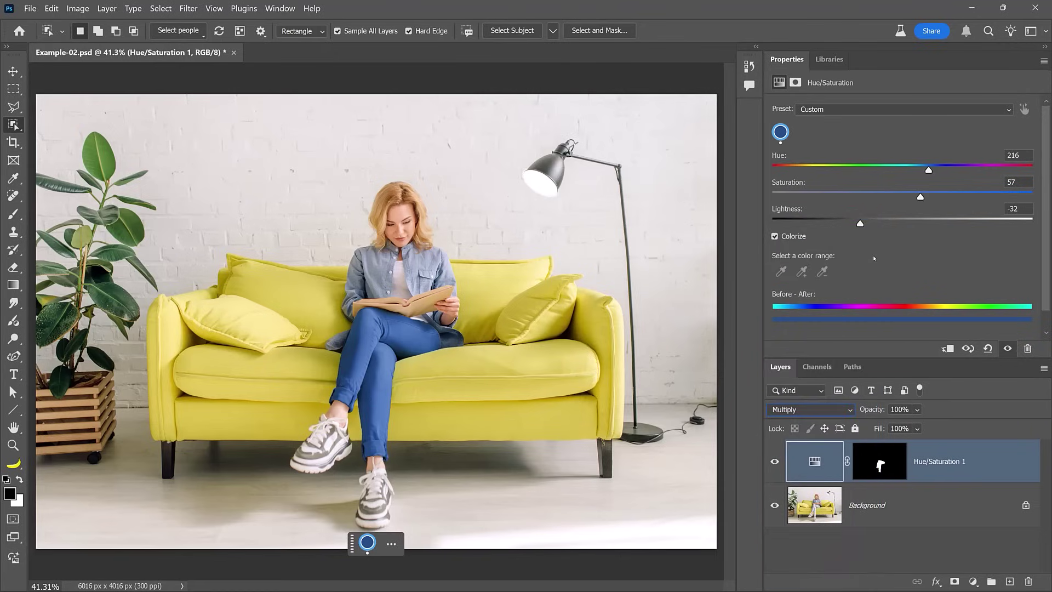
{"action": "left_click", "coordinate": [851, 410]}
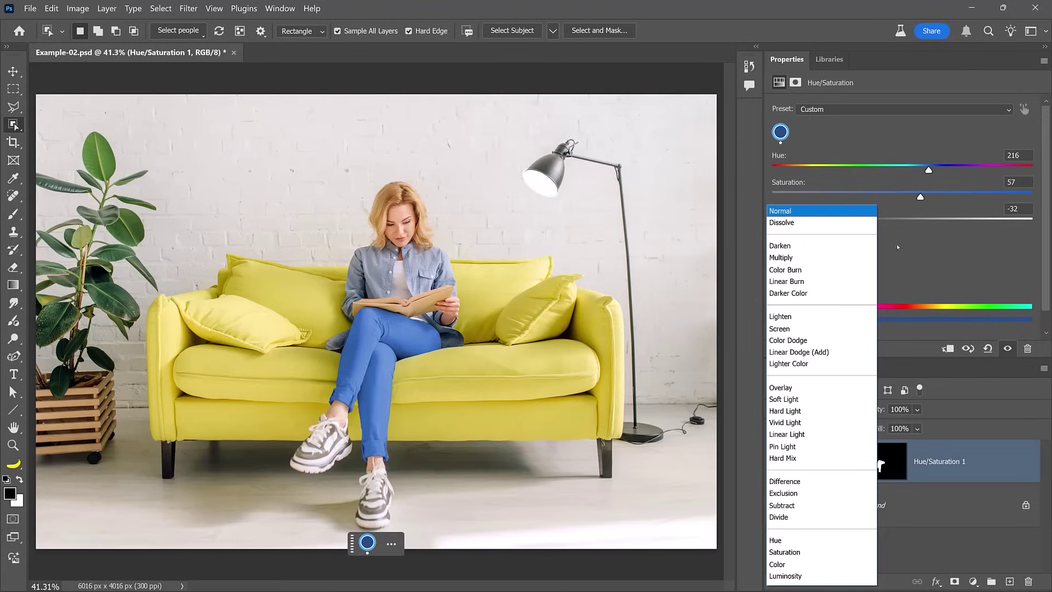
{"action": "left_click", "coordinate": [885, 303]}
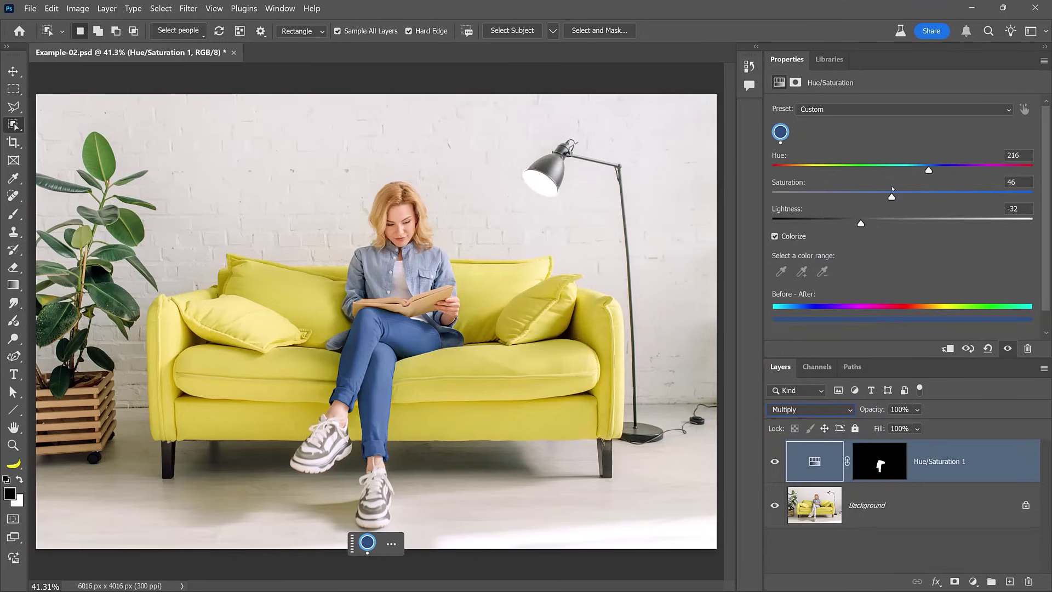
Step: Fine-tune the jeans color by lowering the hue slightly and raising the lightness
{"action": "left_click_drag", "start_coordinate": [926, 171], "coordinate": [923, 171]}
{"action": "left_click_drag", "start_coordinate": [862, 226], "coordinate": [879, 224]}
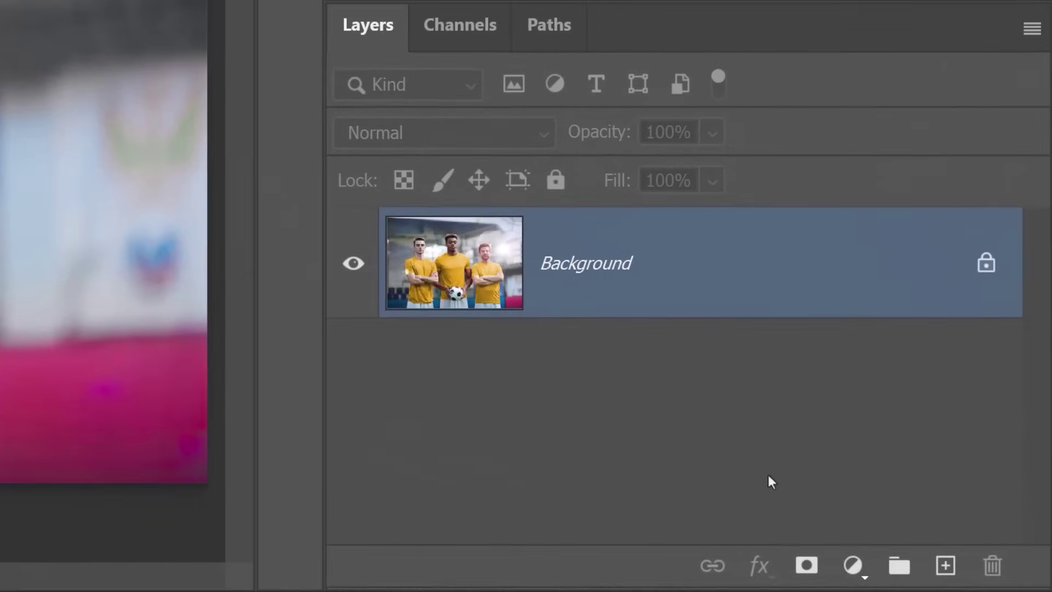
Step: Add a Hue/Saturation adjustment layer to the footballers photo and reduce the Yellows range's saturation to the minimum
{"action": "left_click", "coordinate": [852, 565]}
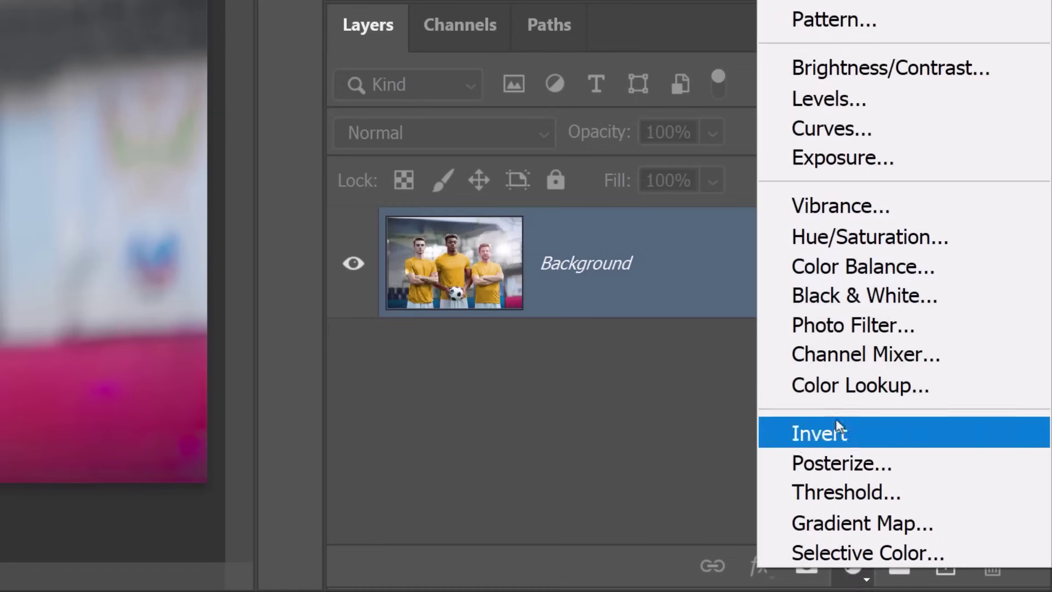
{"action": "left_click", "coordinate": [992, 236]}
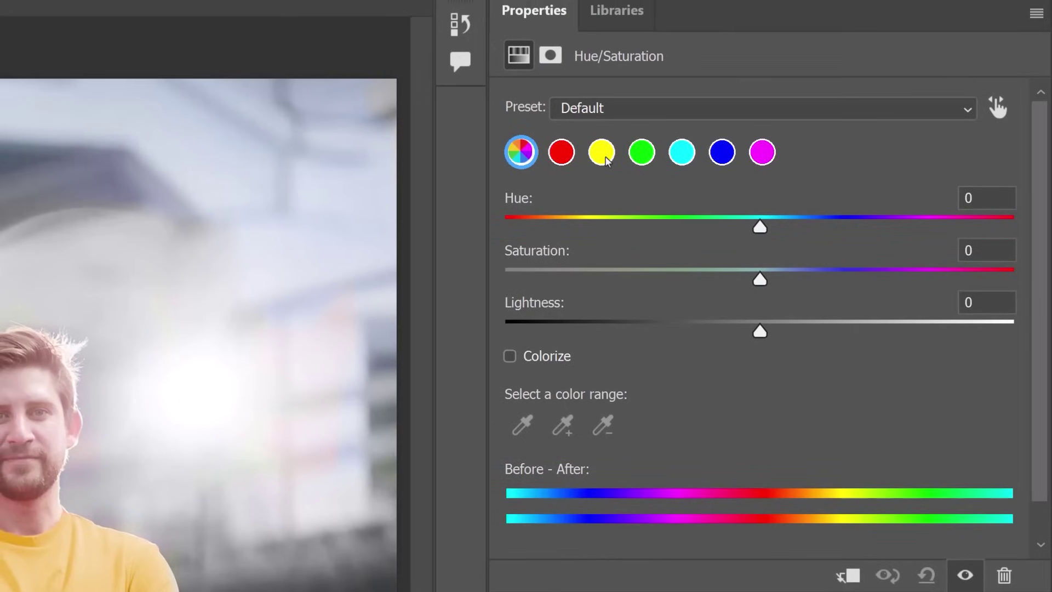
{"action": "left_click", "coordinate": [605, 160]}
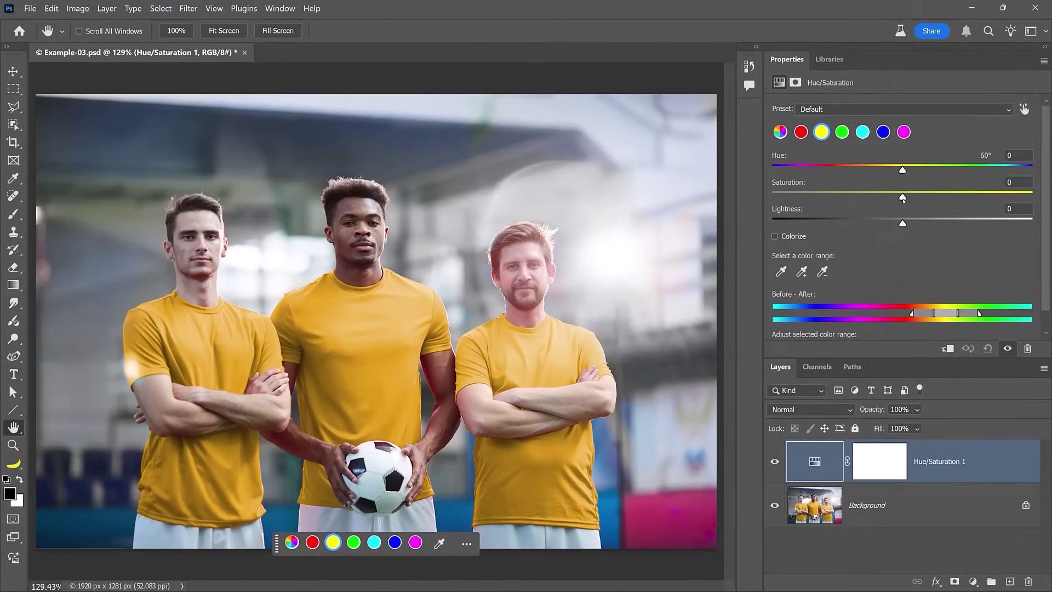
{"action": "left_click_drag", "start_coordinate": [902, 198], "coordinate": [772, 197]}
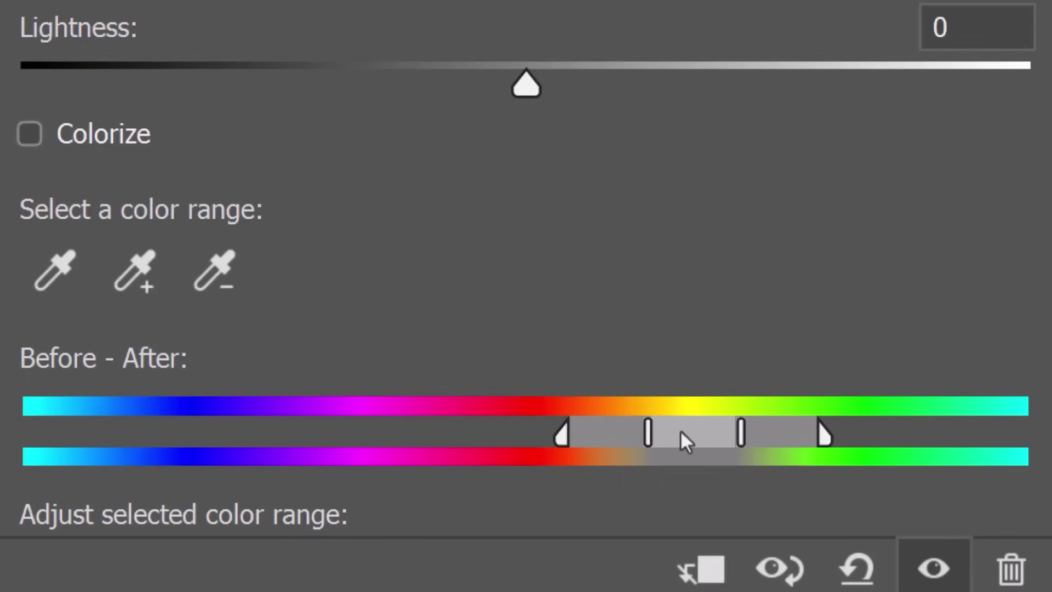
Step: Shift the desaturated color range to the cyans and extend it through the blues and magentas up to the reds
{"action": "left_click_drag", "start_coordinate": [681, 432], "coordinate": [1033, 440]}
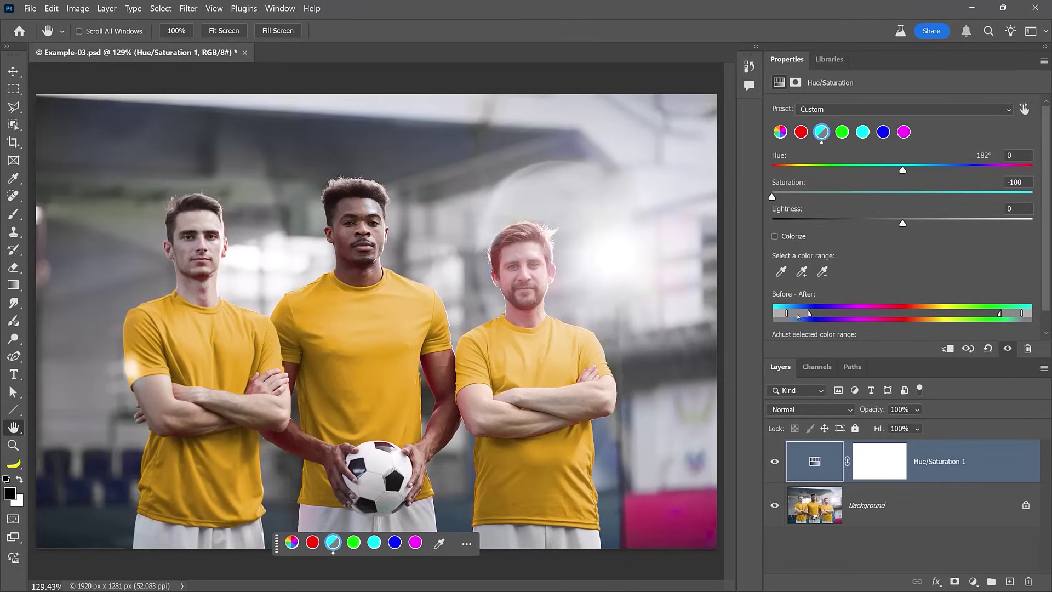
{"action": "left_click_drag", "start_coordinate": [798, 316], "coordinate": [894, 323]}
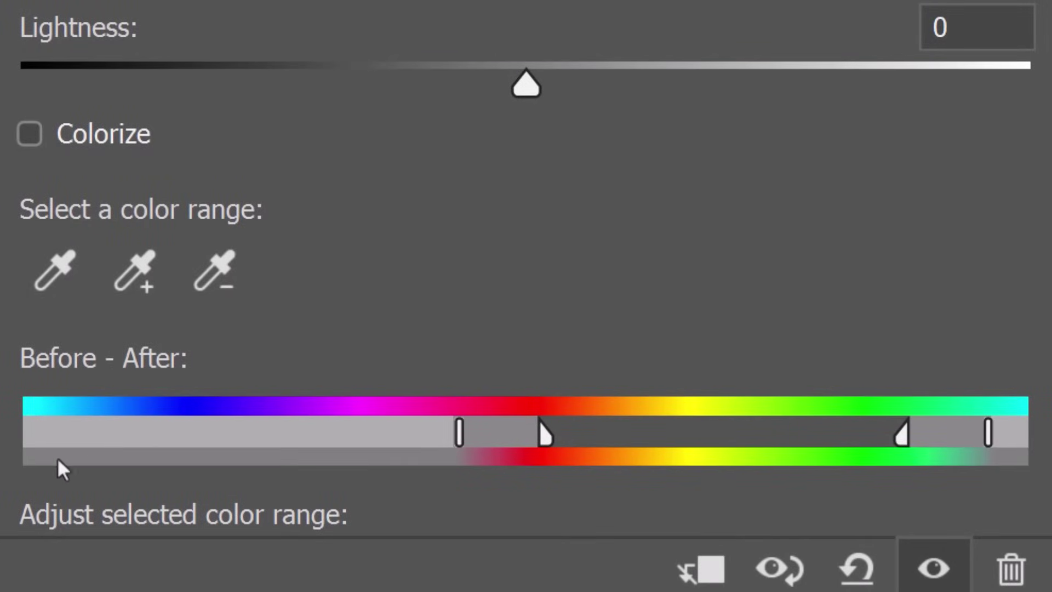
{"action": "left_click_drag", "start_coordinate": [486, 423], "coordinate": [614, 433]}
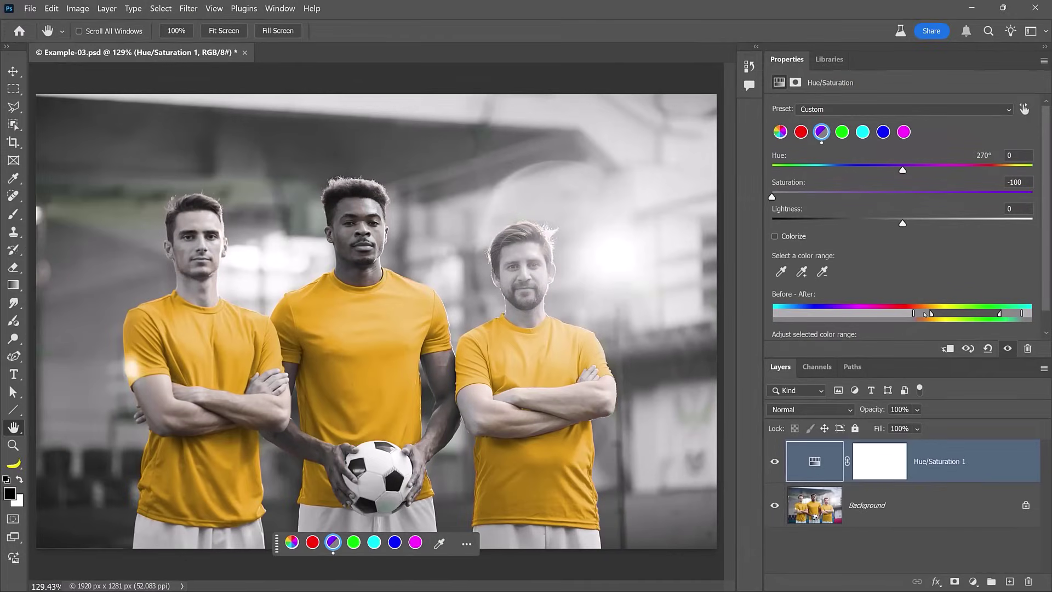
Step: Tighten the range limits and fall-off around the shirts' orange-yellow so only the shirts keep color, and compare with the original photo
{"action": "left_click_drag", "start_coordinate": [924, 313], "coordinate": [923, 312]}
{"action": "left_click_drag", "start_coordinate": [1016, 316], "coordinate": [959, 316]}
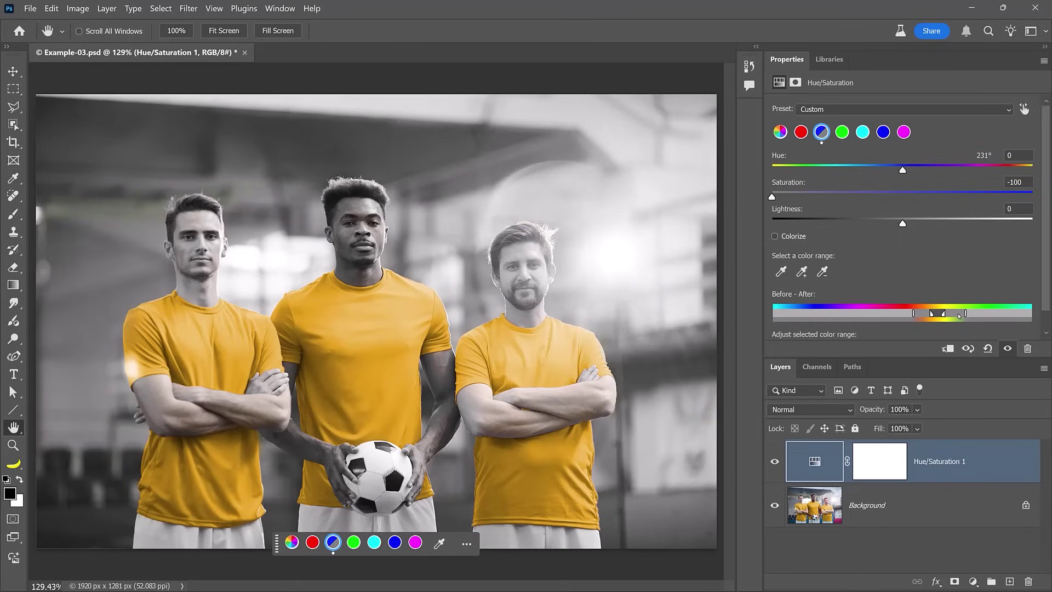
{"action": "left_click_drag", "start_coordinate": [957, 316], "coordinate": [947, 319]}
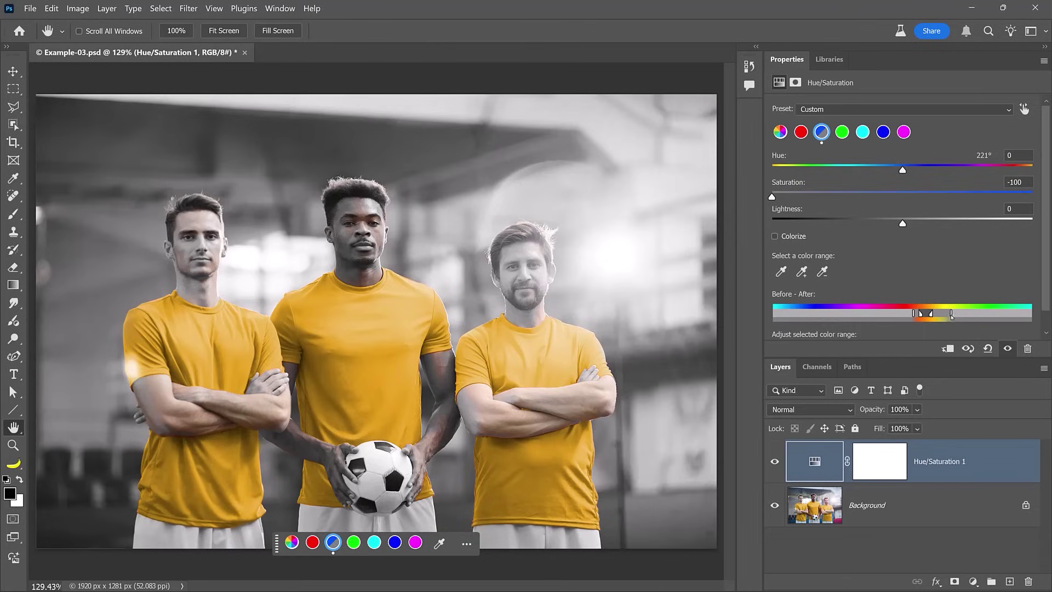
{"action": "left_click_drag", "start_coordinate": [951, 314], "coordinate": [928, 313]}
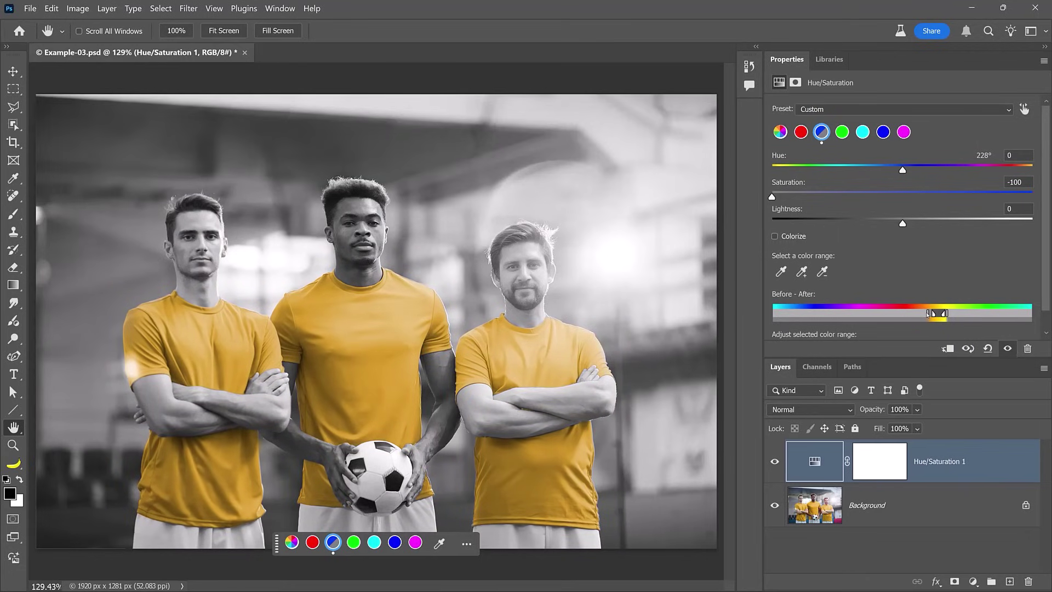
{"action": "left_click", "coordinate": [774, 463]}
{"action": "left_click", "coordinate": [774, 463]}
Step: Add a second Hue/Saturation adjustment layer and lower the hue of its Yellows range to recolor the shirts
{"action": "left_click", "coordinate": [973, 580]}
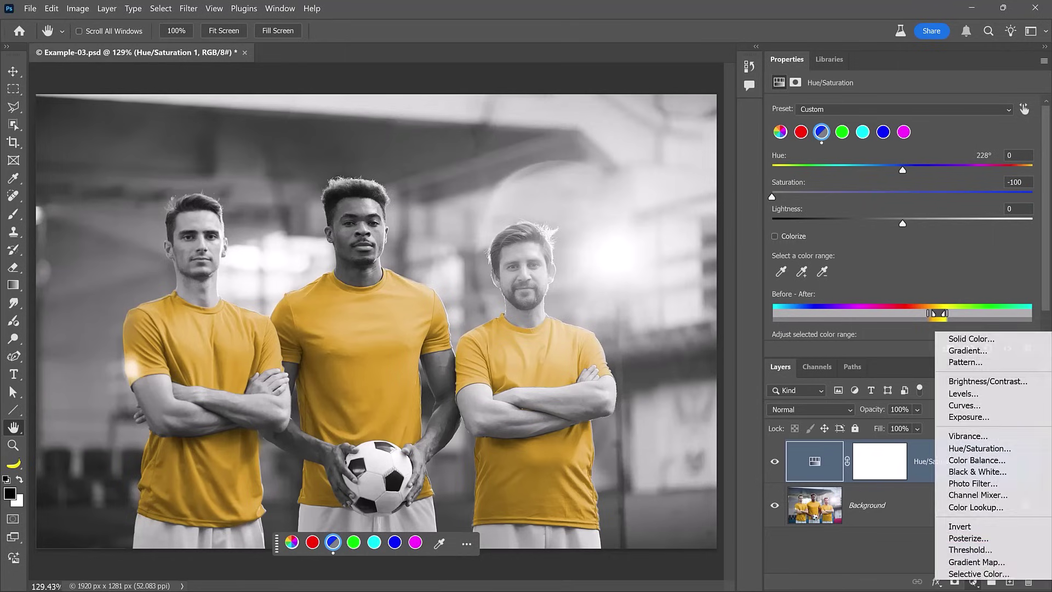
{"action": "left_click", "coordinate": [972, 448]}
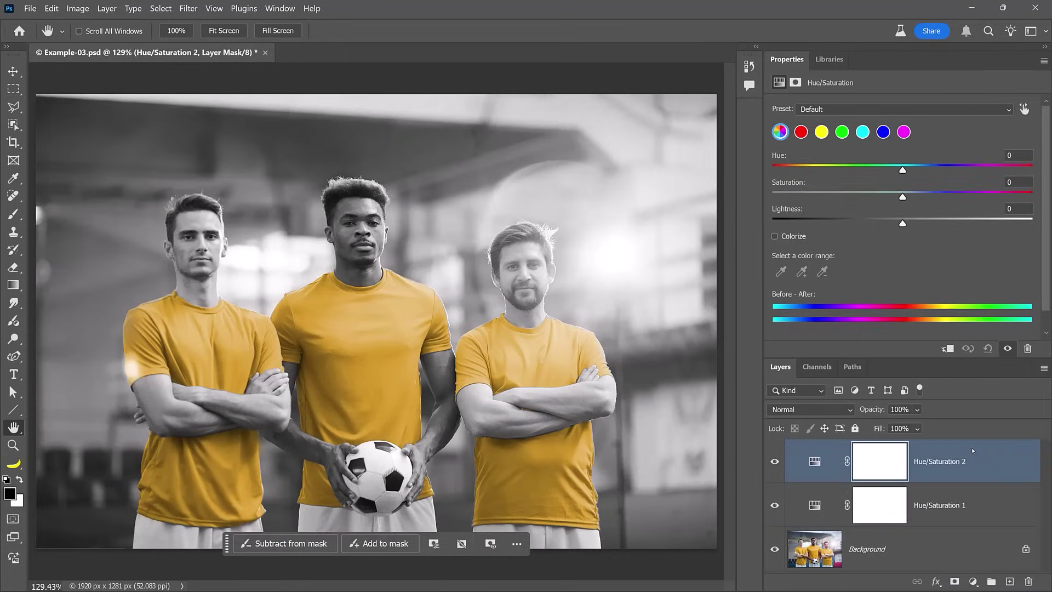
{"action": "left_click", "coordinate": [821, 133]}
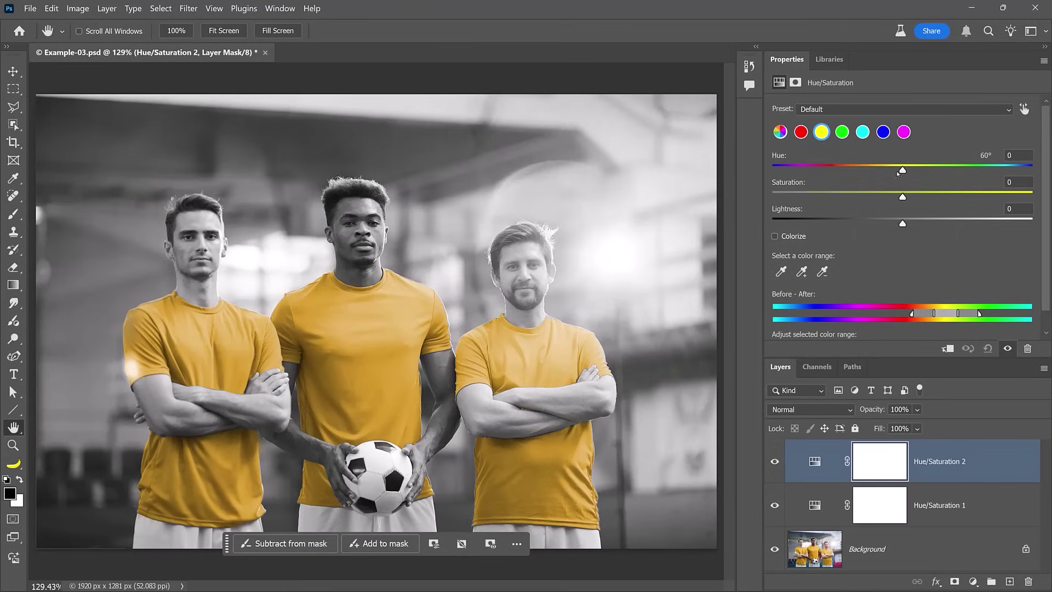
{"action": "left_click_drag", "start_coordinate": [902, 170], "coordinate": [842, 170]}
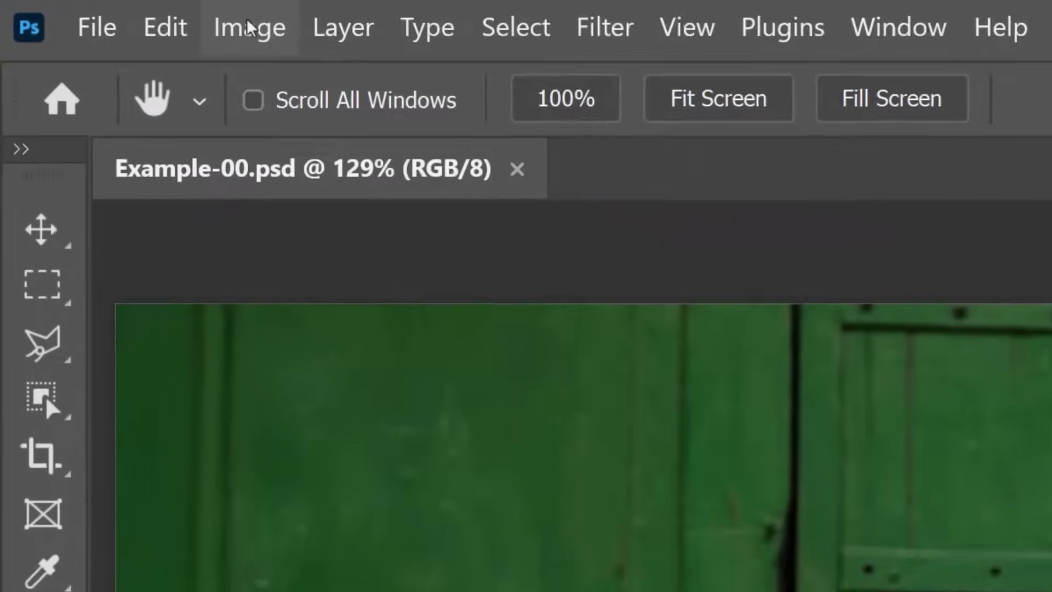
Step: Open the direct Hue/Saturation image adjustment on the Example-00.psd photo and review its list of color ranges
{"action": "left_click", "coordinate": [77, 9]}
{"action": "mouse_move", "coordinate": [391, 153]}
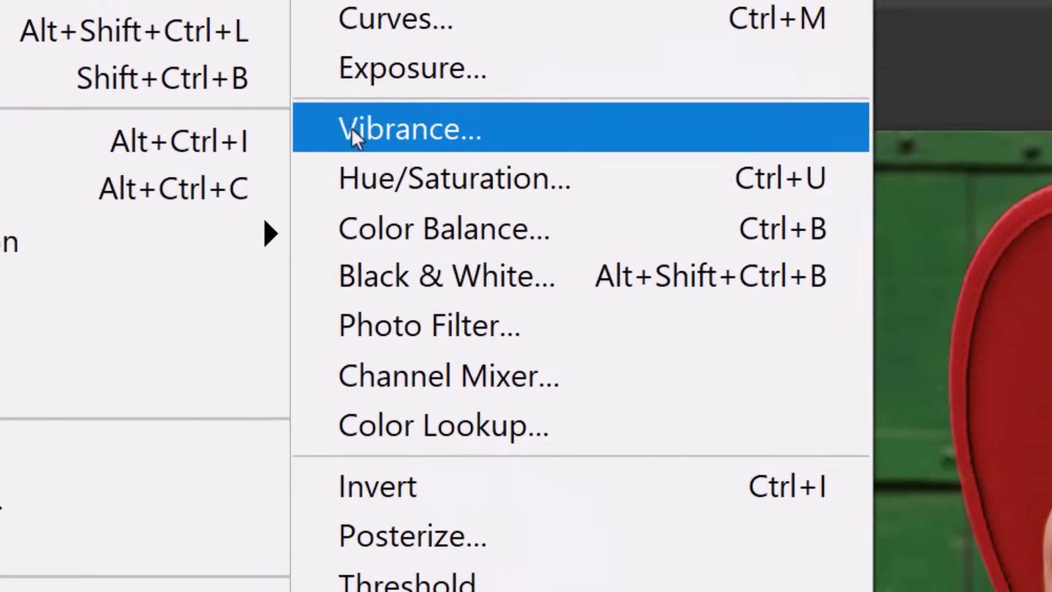
{"action": "left_click", "coordinate": [535, 166]}
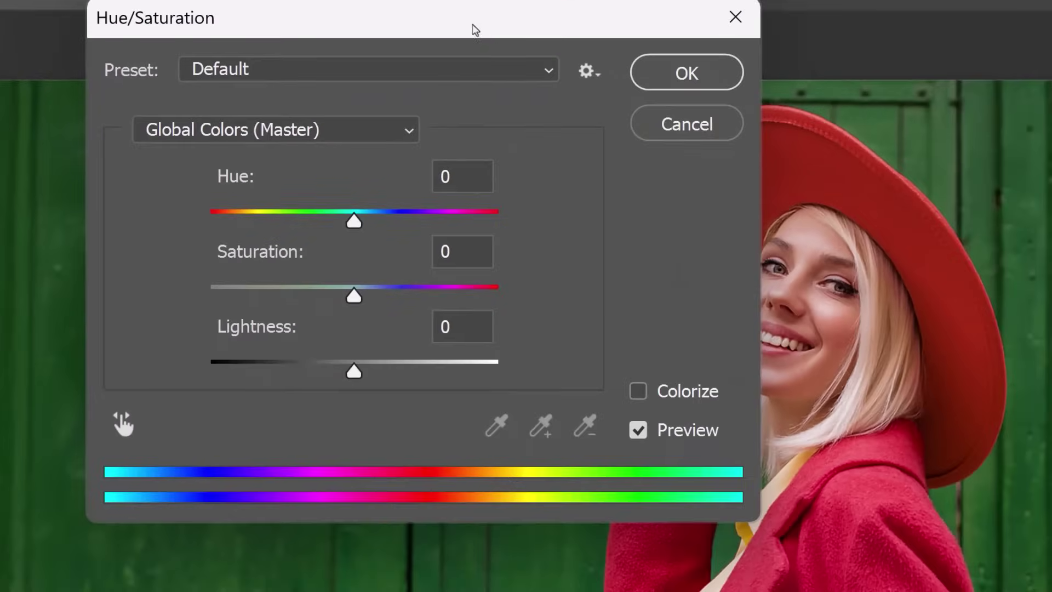
{"action": "left_click_drag", "start_coordinate": [443, 75], "coordinate": [446, 89]}
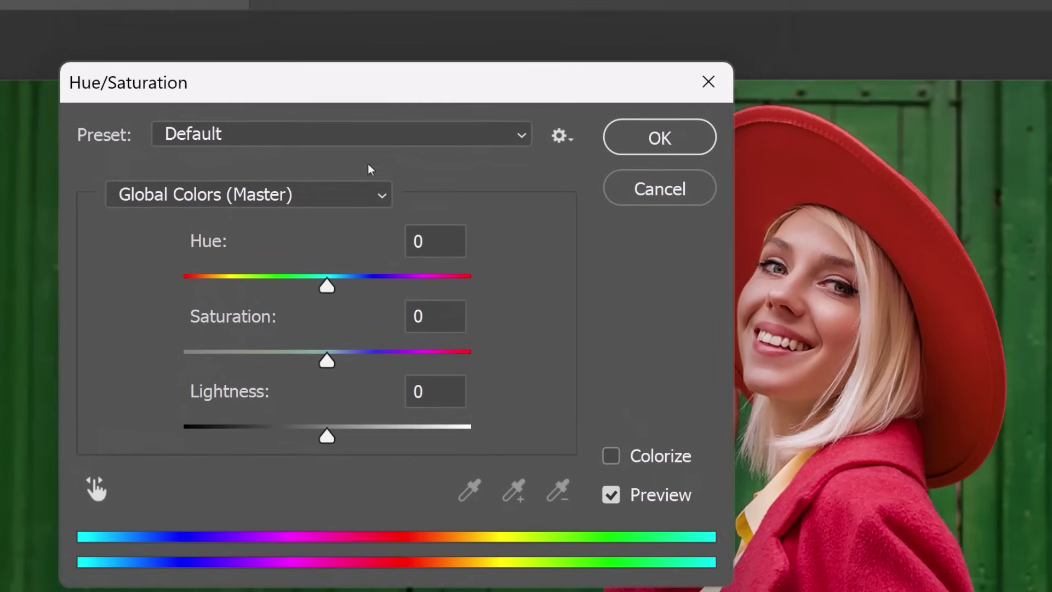
{"action": "left_click", "coordinate": [381, 197]}
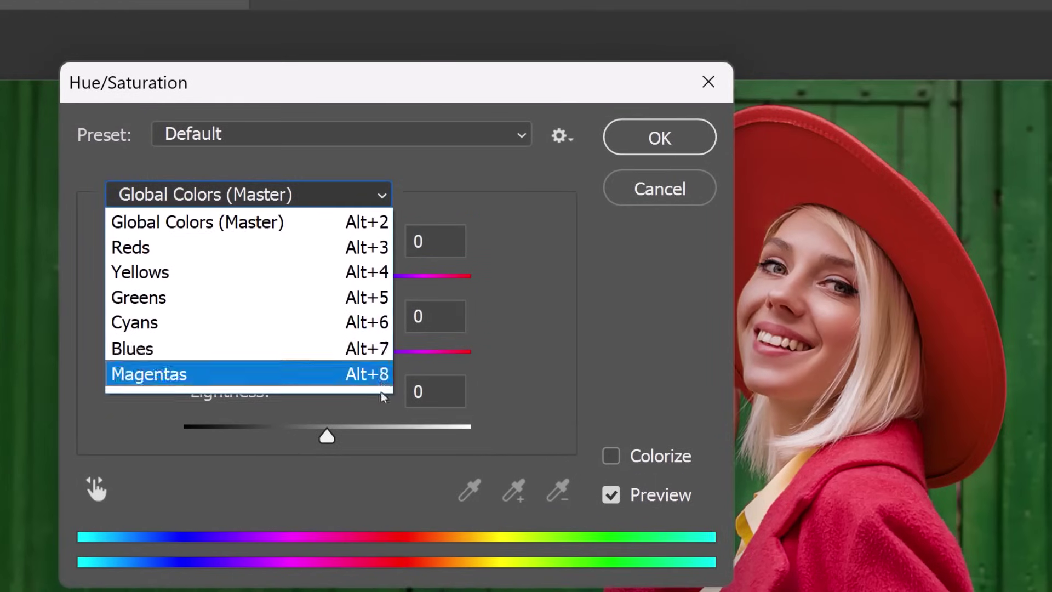
{"action": "left_click", "coordinate": [423, 190]}
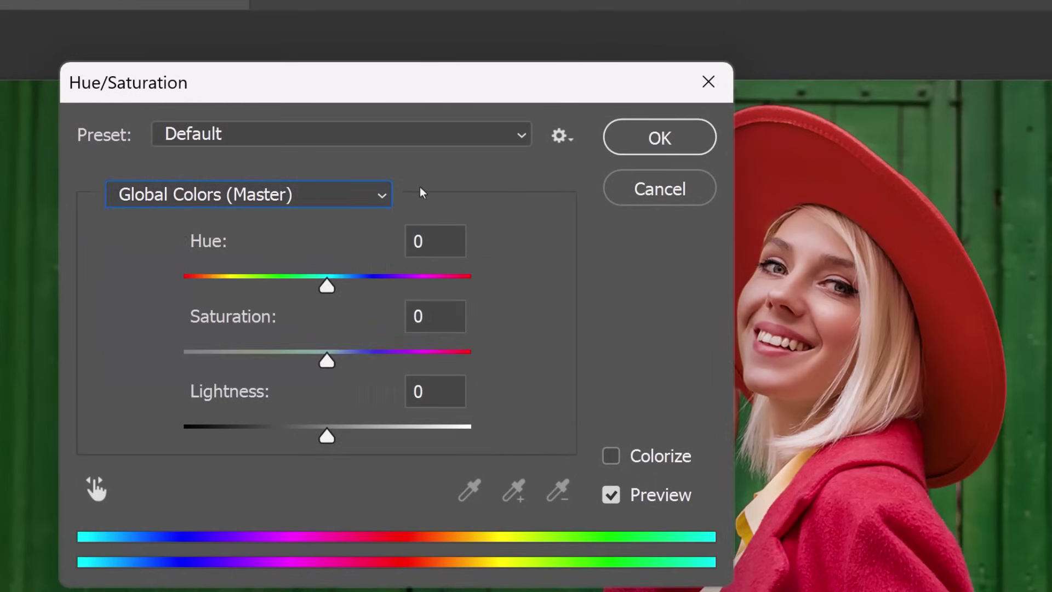